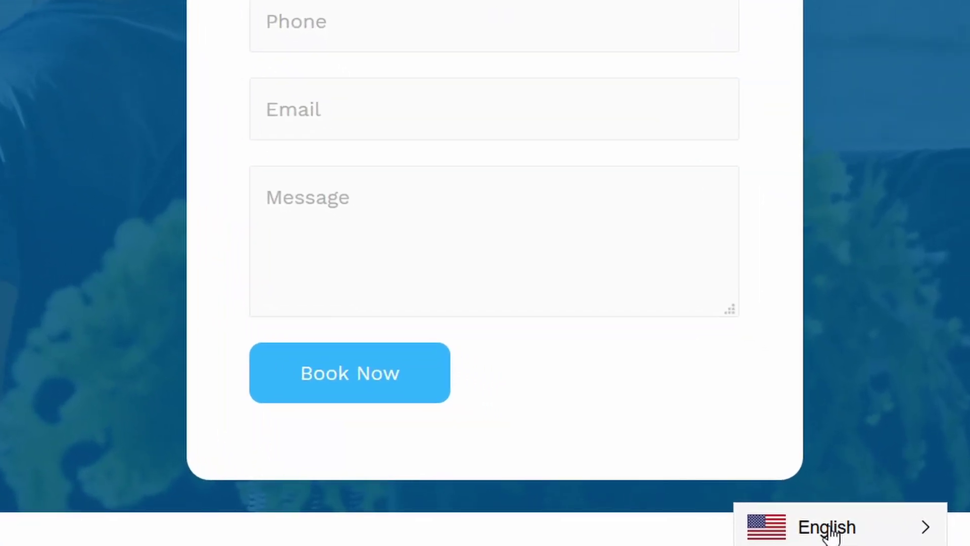
Open the site's flag language switcher to see the English and Español options.
click(828, 533)
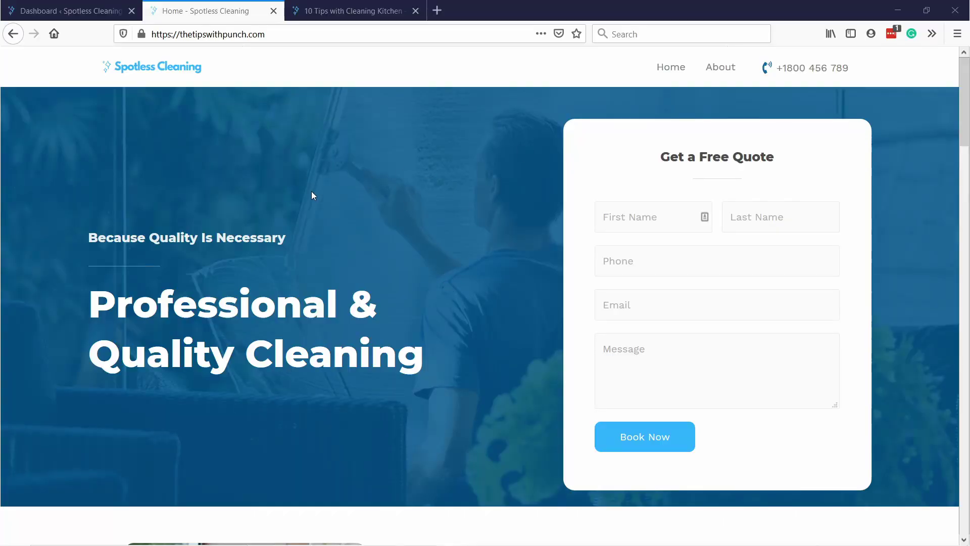
scroll(310, 162, down, 5)
scroll(310, 162, up, 5)
Bring up the '10 Tips with Cleaning Kitchen' blog post and skim it.
click(323, 13)
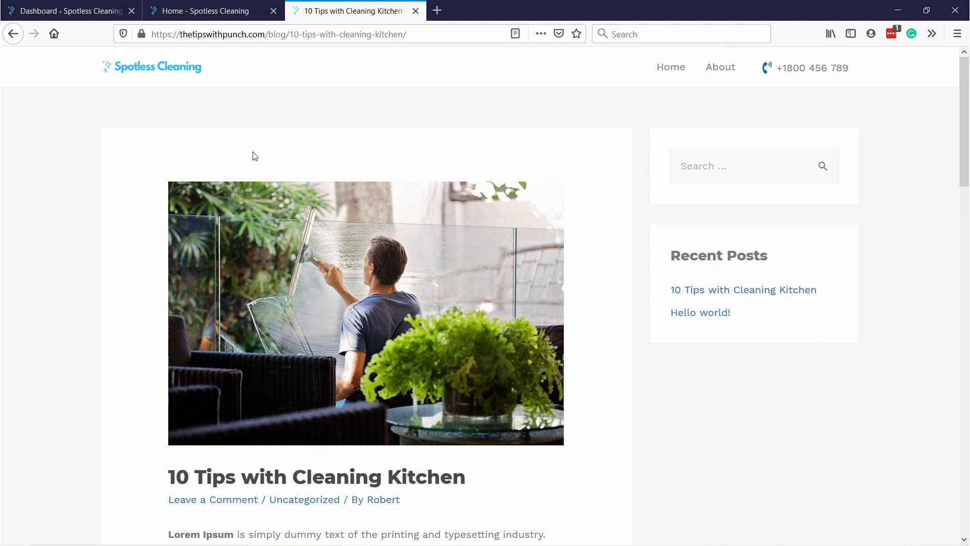
scroll(254, 147, down, 5)
scroll(373, 229, up, 4)
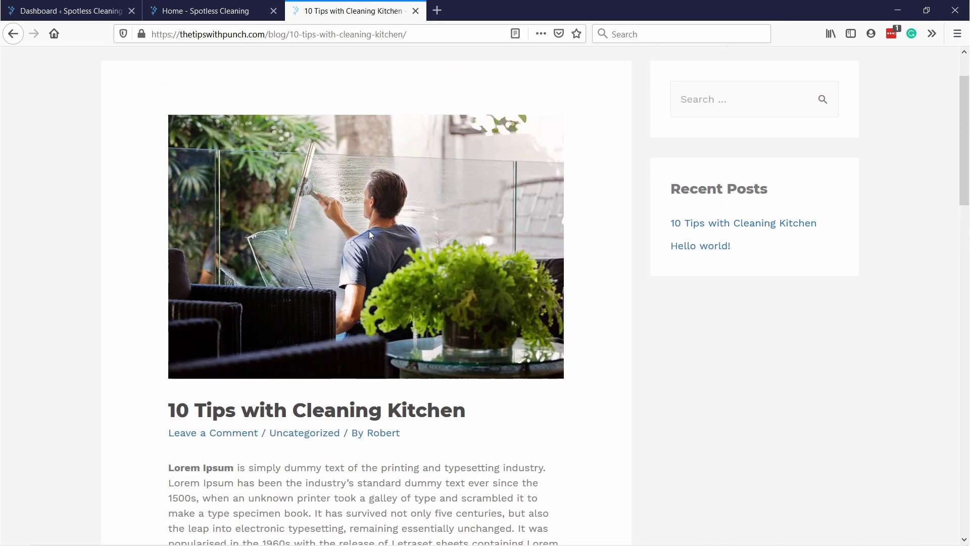
scroll(377, 226, up, 2)
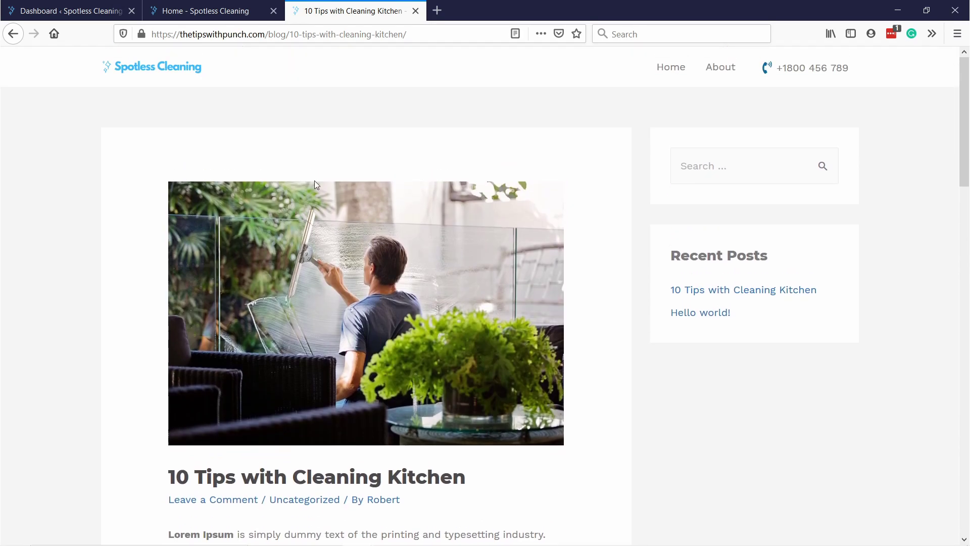
Find the ConveyThis plugin by searching 'convey' under Plugins > Add New, then install and activate it.
click(72, 11)
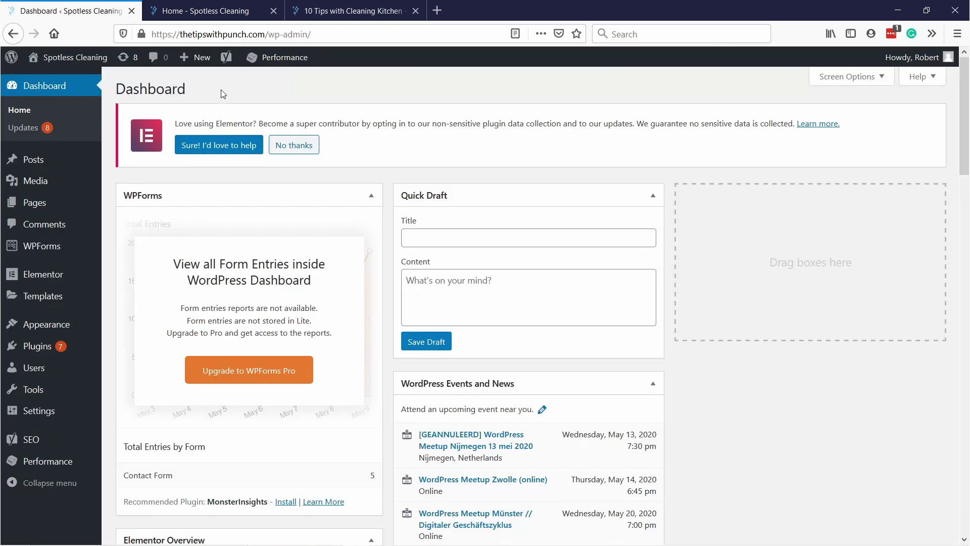
mouse_move(54, 350)
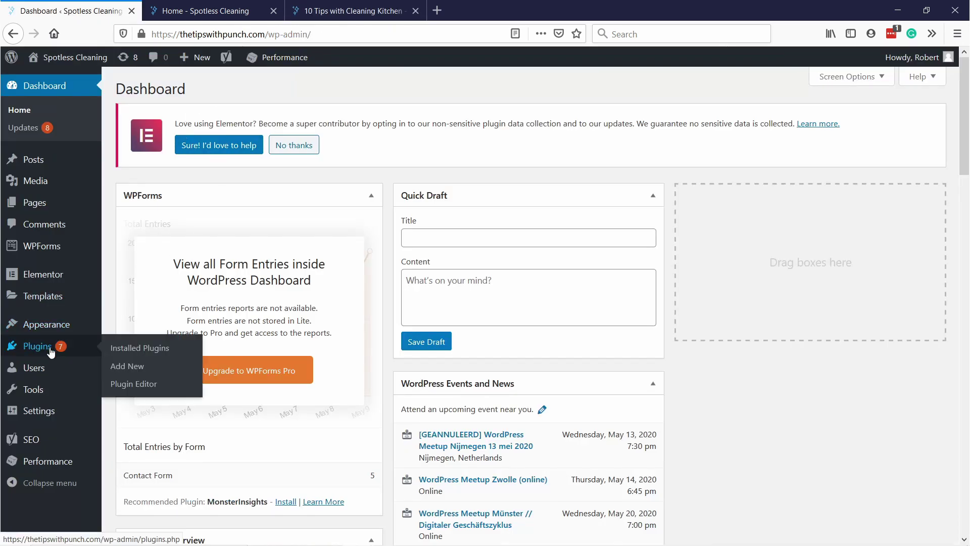
click(137, 367)
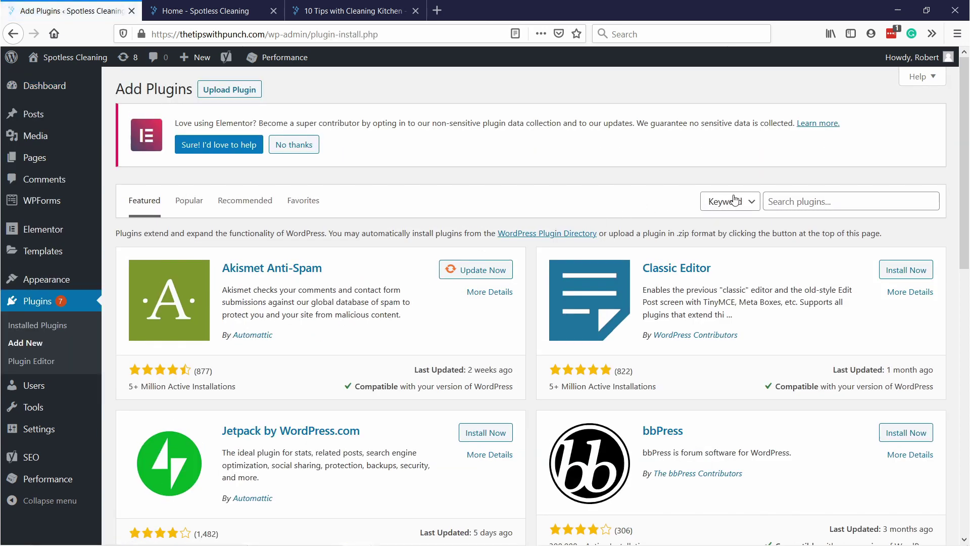
click(797, 200)
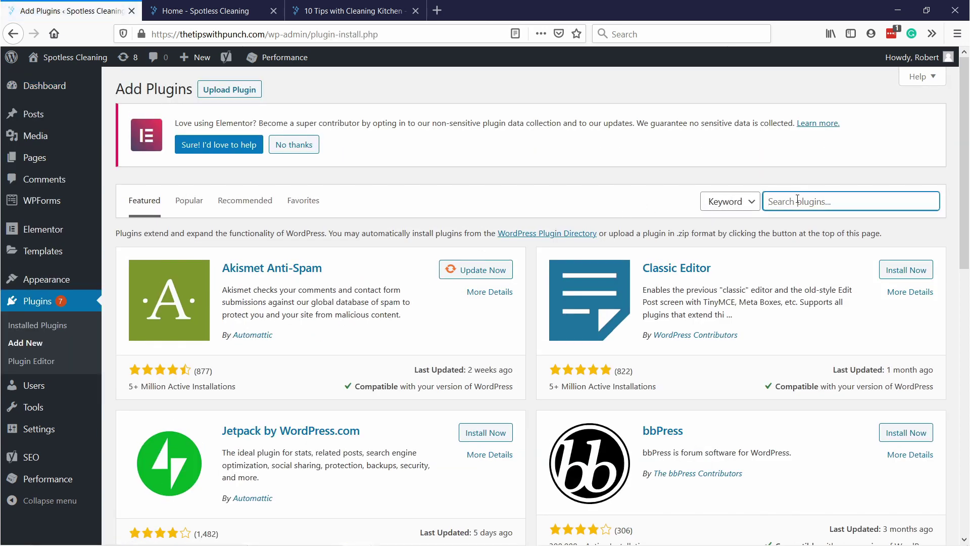
text(conveythis)
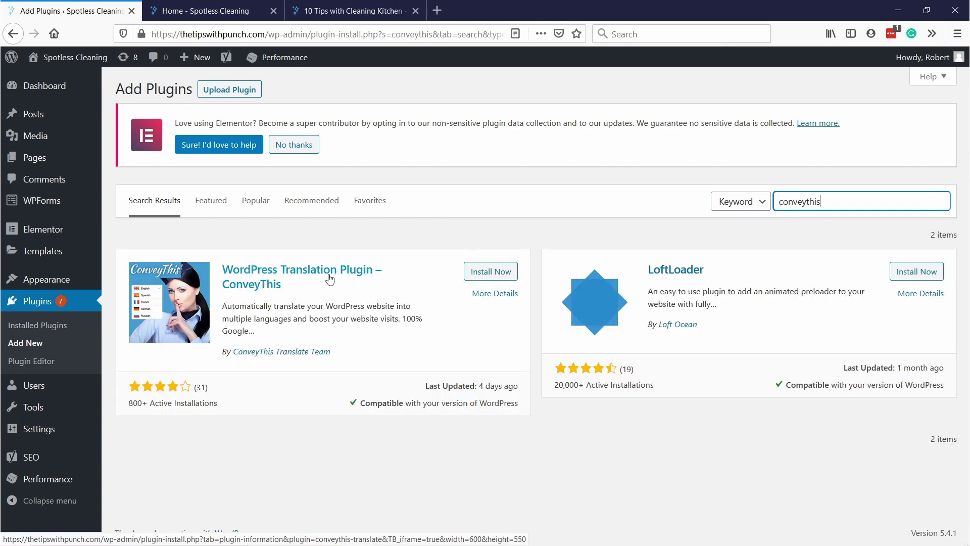
click(493, 273)
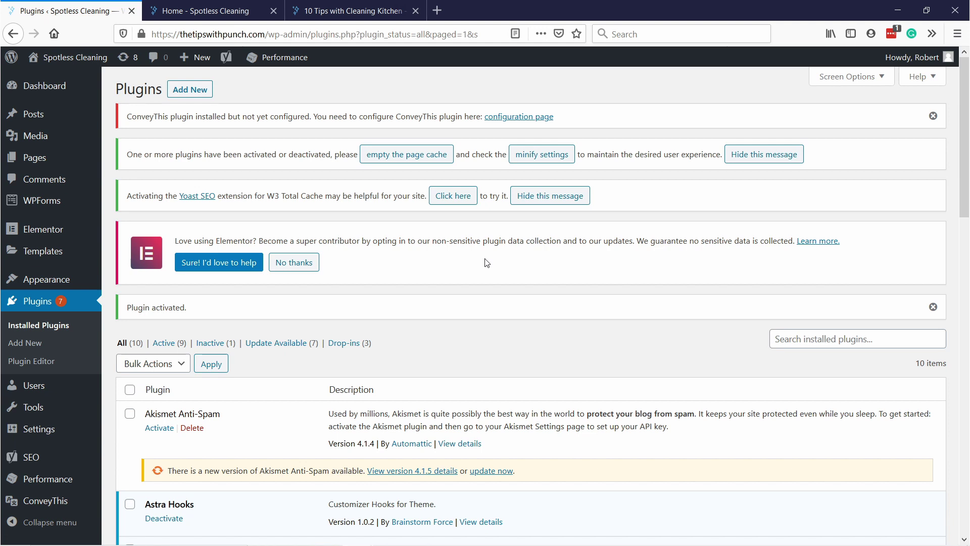
scroll(58, 459, down, 2)
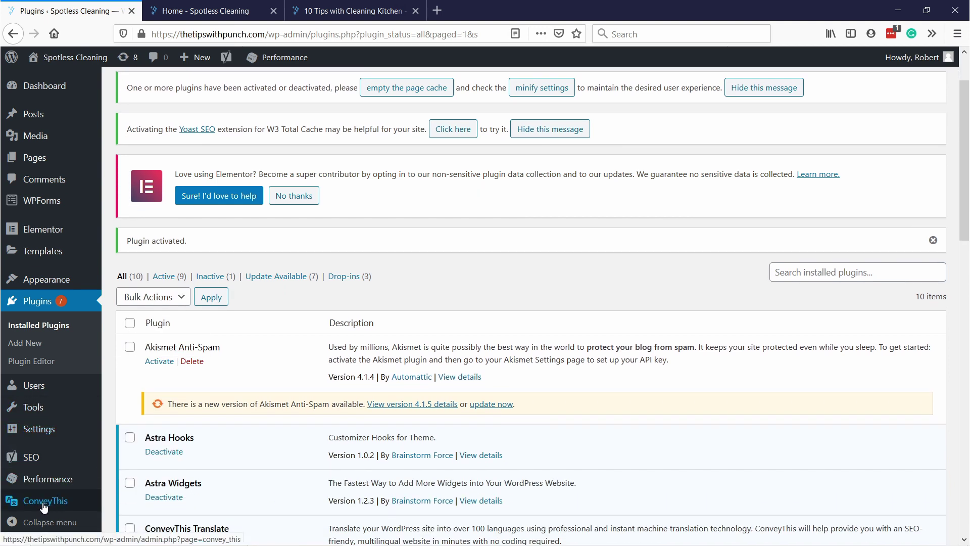
Open ConveyThis settings and launch its sign-up link in a new tab.
click(46, 504)
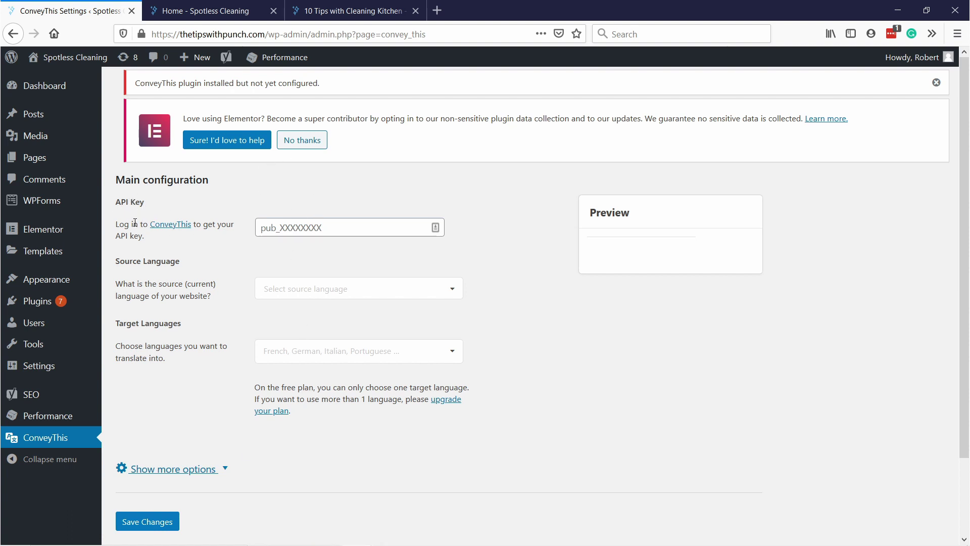
click(167, 228)
right_click(167, 229)
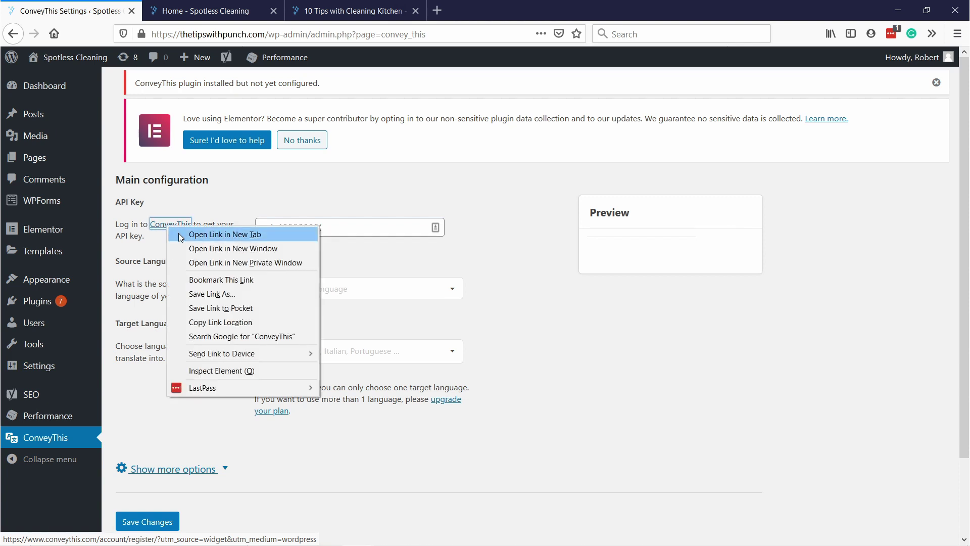
click(180, 237)
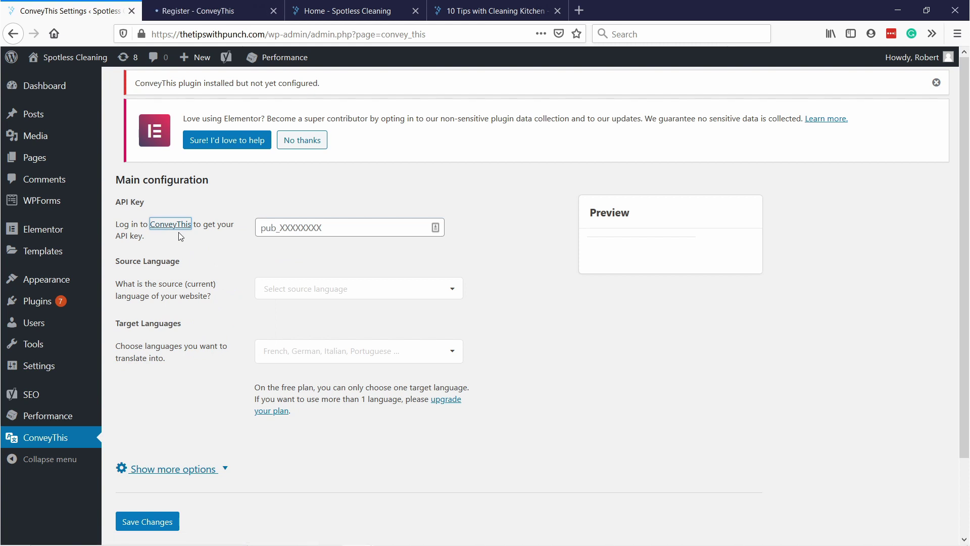
Enter the account e-mail, full name and a generated password, repeated, on the registration form.
click(201, 11)
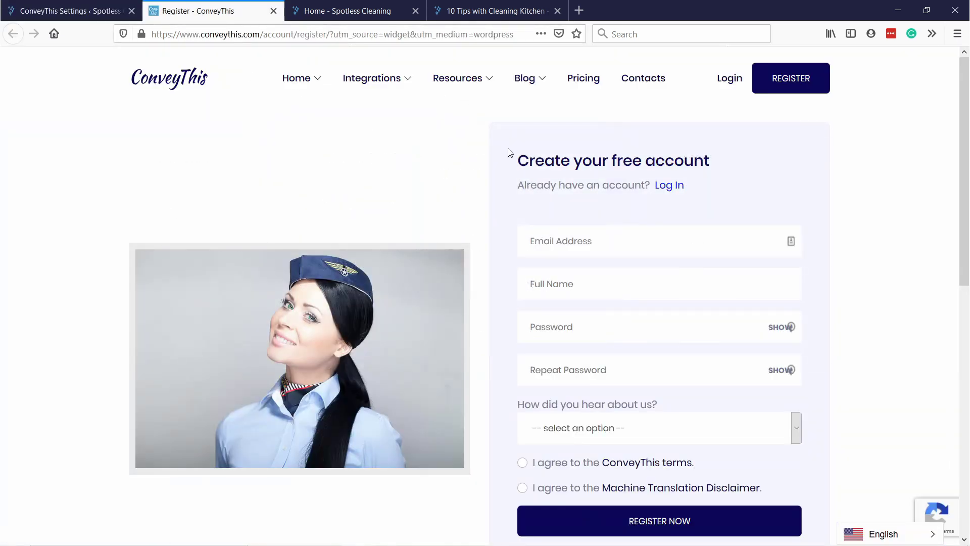
click(590, 244)
text(ti)
click(569, 264)
click(569, 284)
text(Robert)
click(657, 327)
click(556, 348)
click(519, 370)
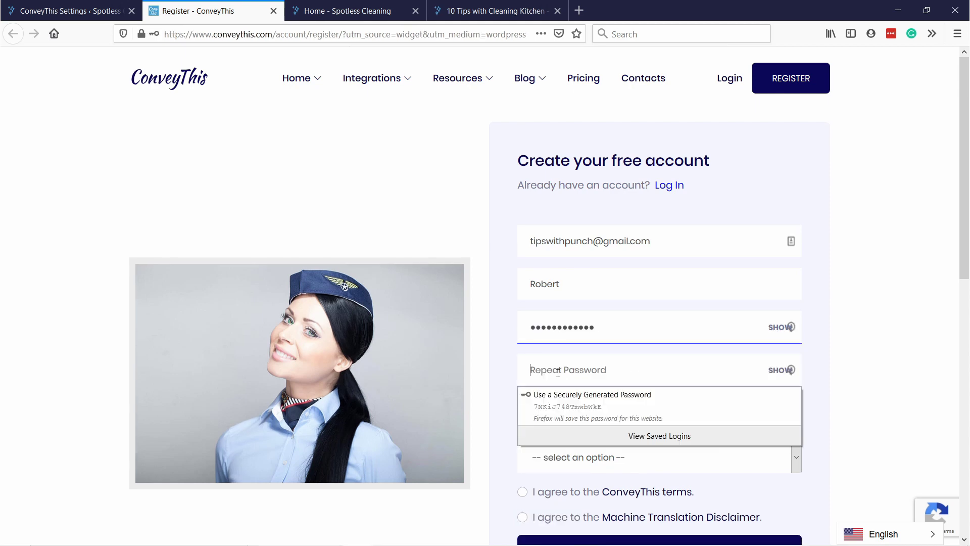
click(556, 392)
Answer Google for referral, accept both agreements, submit, and store the login in the password manager.
scroll(656, 340, down, 4)
click(572, 260)
click(556, 299)
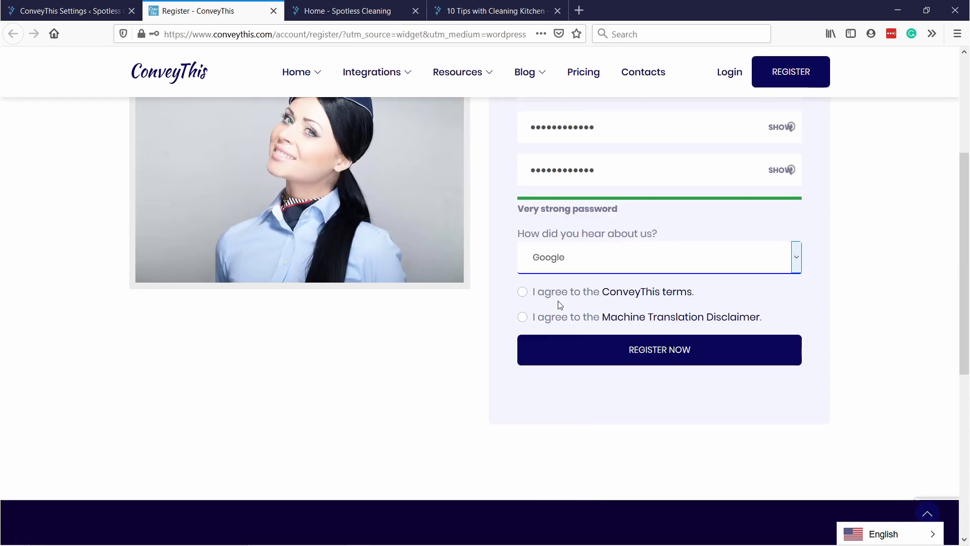
click(523, 292)
click(523, 317)
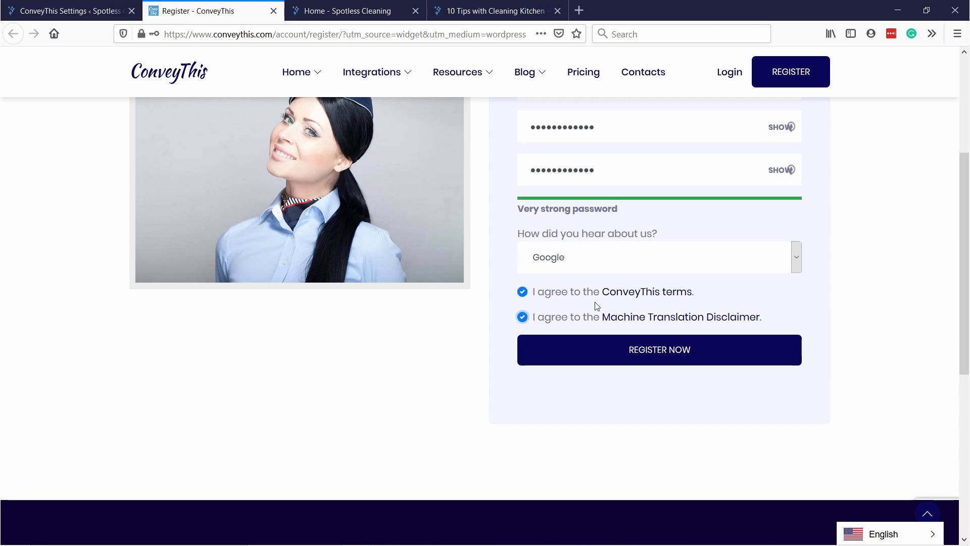
click(585, 353)
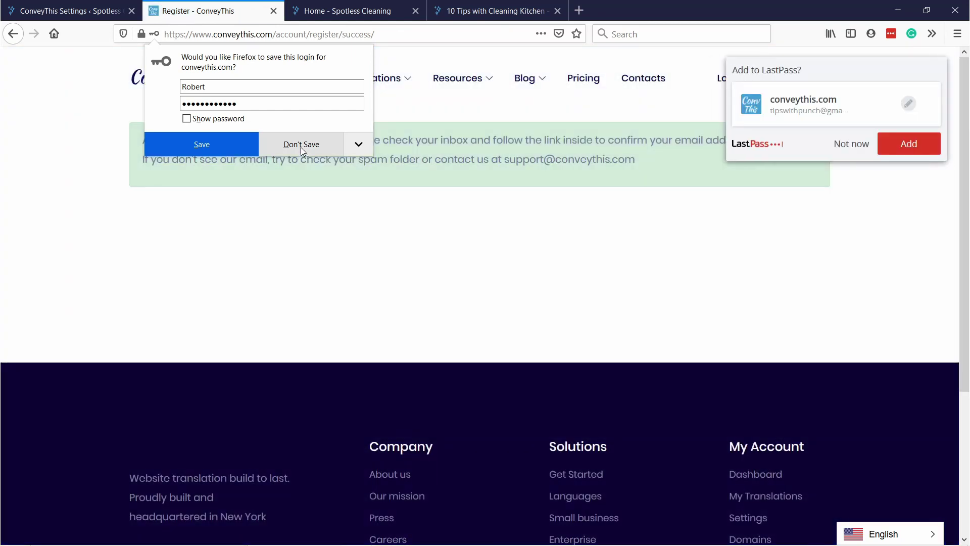
click(301, 147)
click(904, 145)
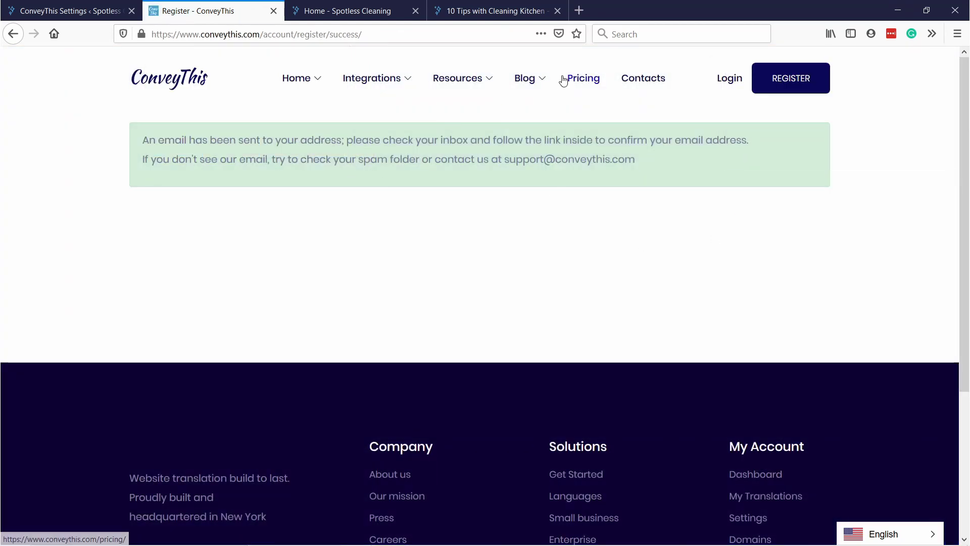
Open Gmail in a new tab and bring up the ConveyThis confirmation email.
click(578, 9)
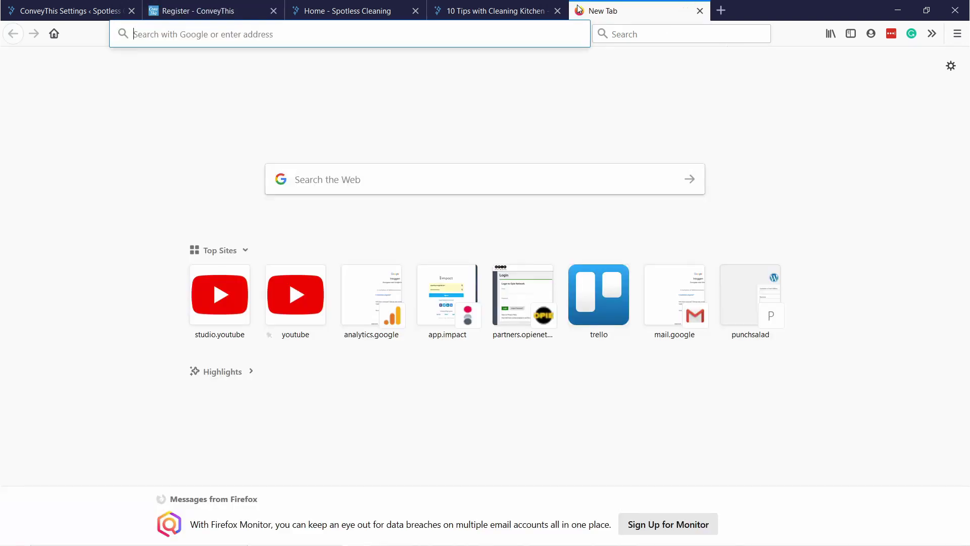
text(gmail.google.com/mail/u/0/#inbox/FMfcgxwHNMVzxBxWXGHfMTNZcFNnVmJC)
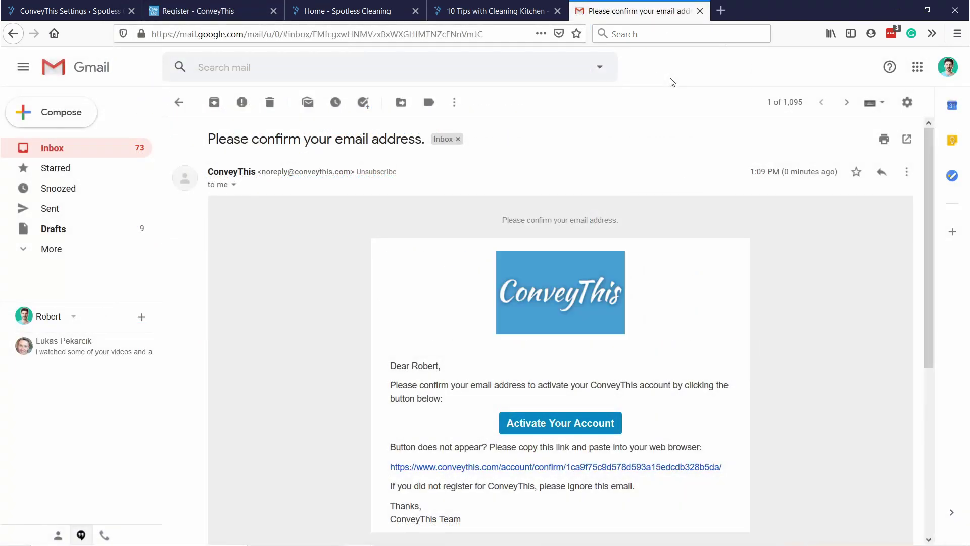
scroll(570, 241, down, 3)
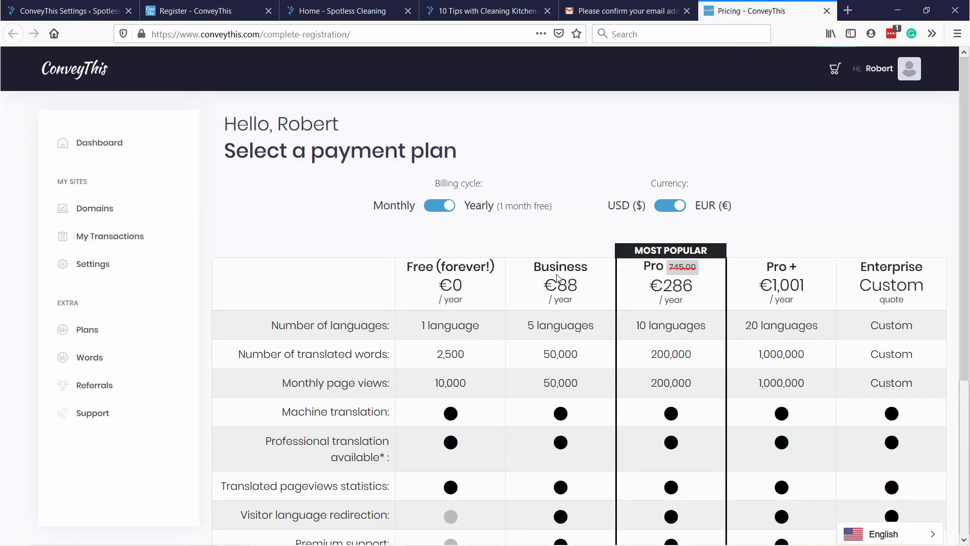
Choose and confirm the Free plan in ConveyThis.
scroll(497, 239, down, 2)
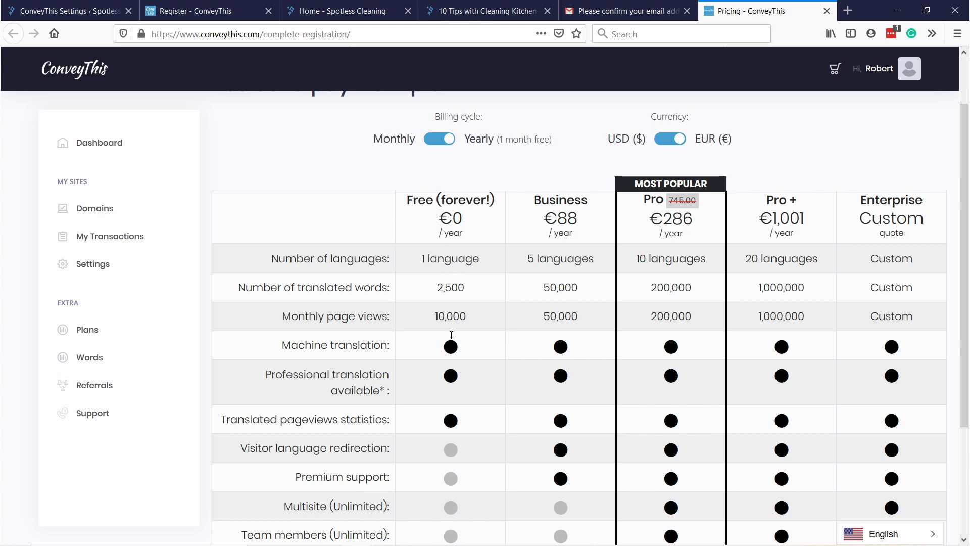
scroll(480, 289, down, 3)
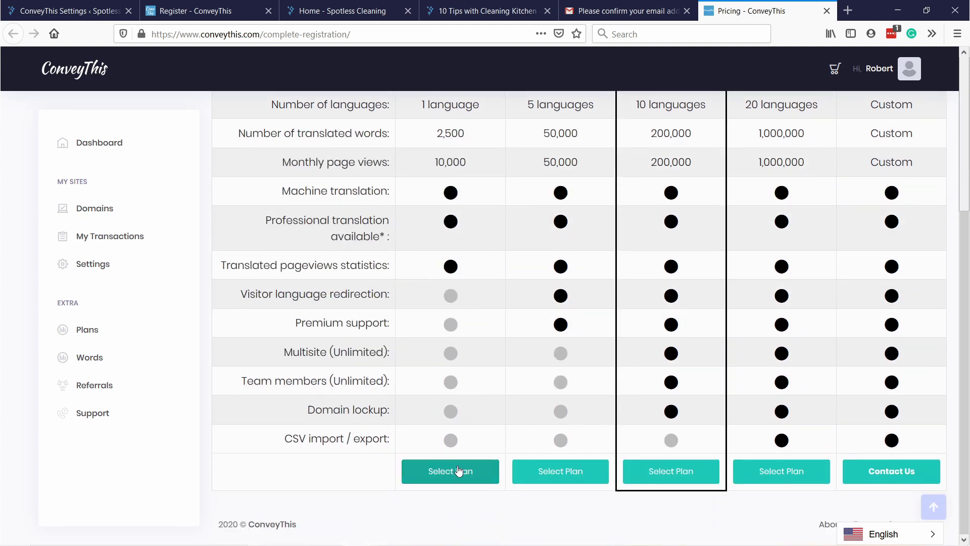
click(459, 471)
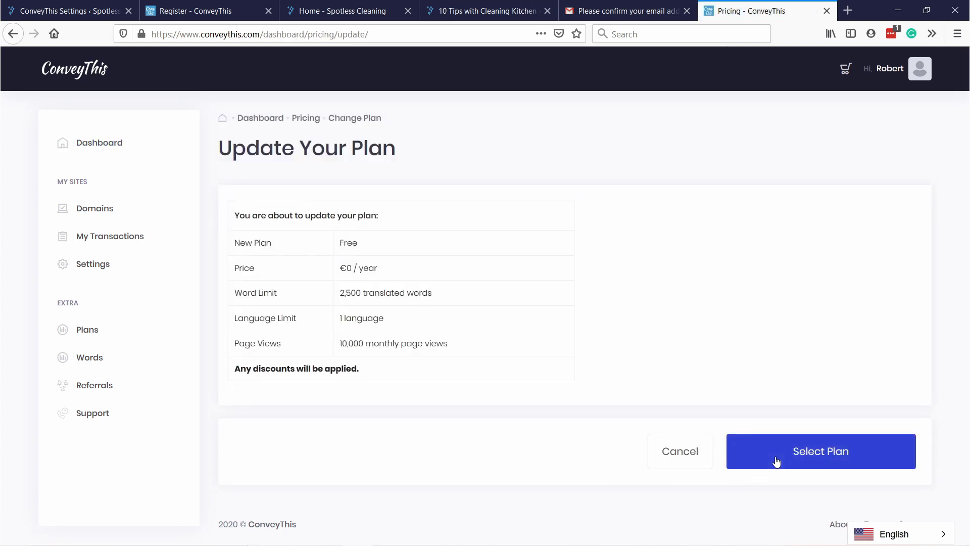
click(775, 462)
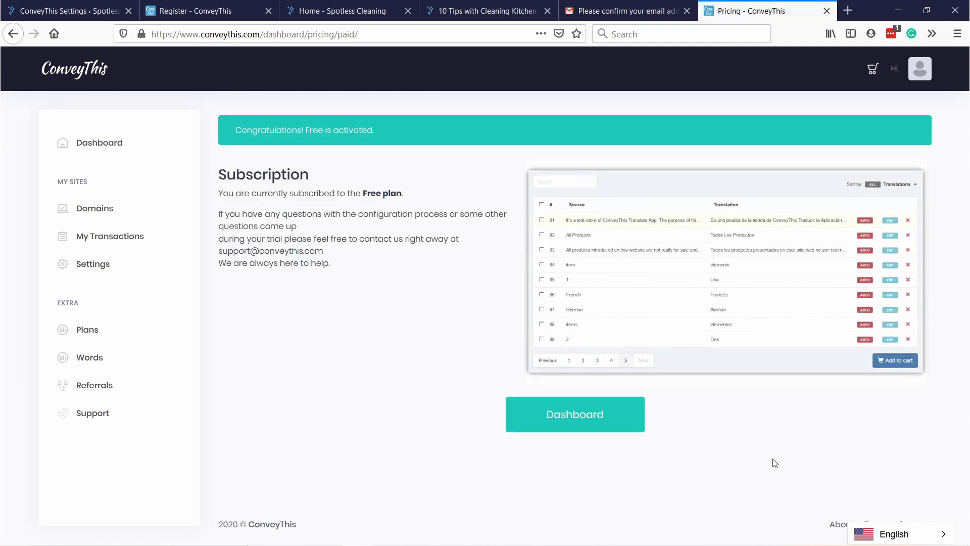
Copy the API key from the ConveyThis dashboard and dismiss the Copied! alert.
click(554, 423)
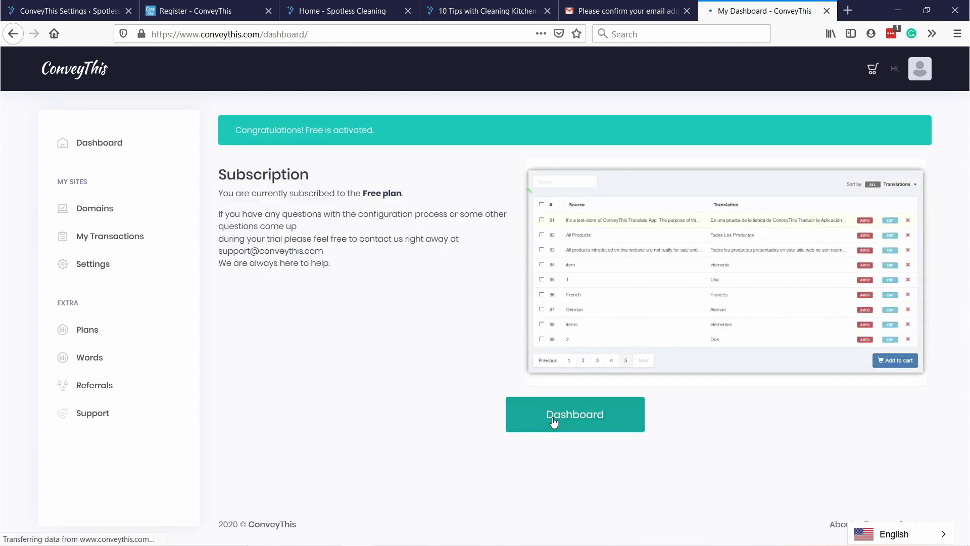
scroll(519, 347, down, 2)
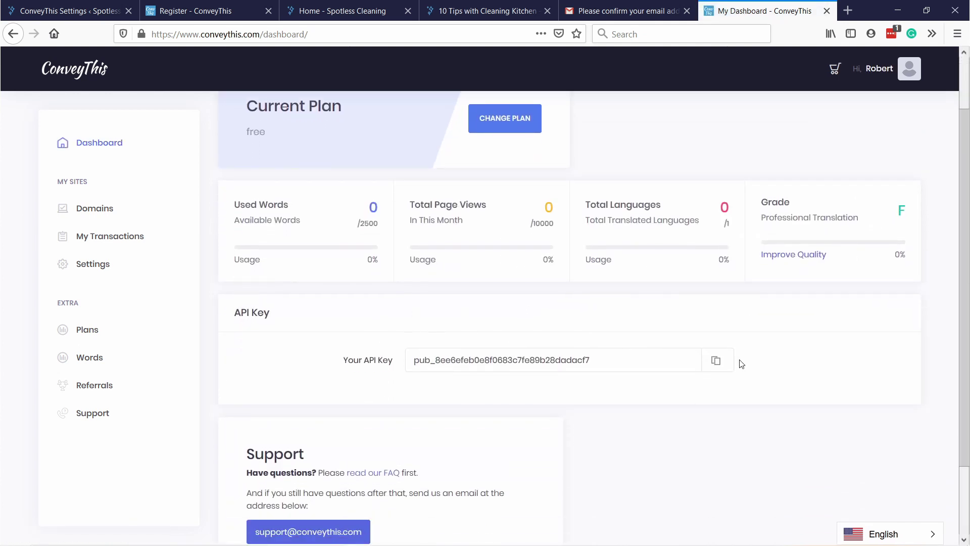
click(717, 360)
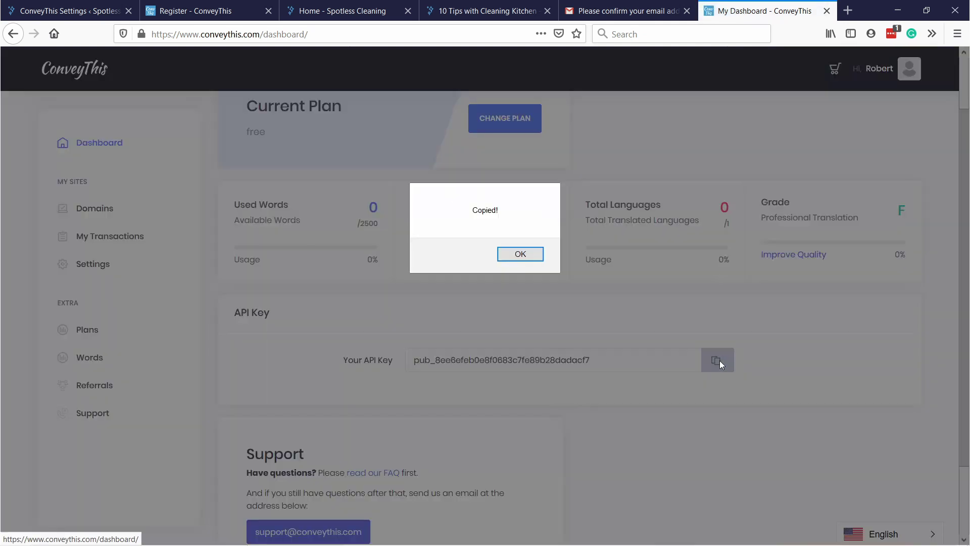
click(521, 259)
scroll(528, 264, up, 2)
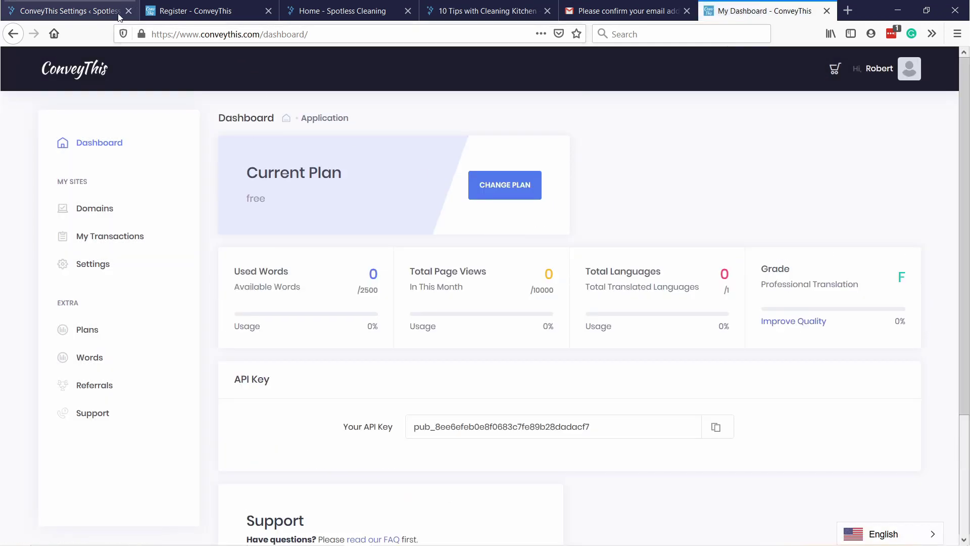
Paste the copied API key into the WordPress ConveyThis settings.
click(76, 10)
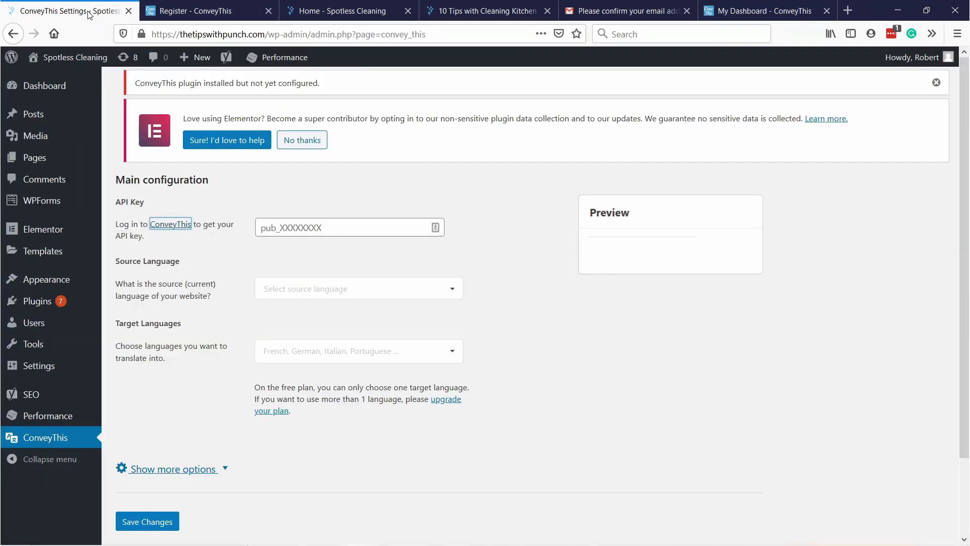
click(284, 224)
right_click(284, 225)
click(323, 272)
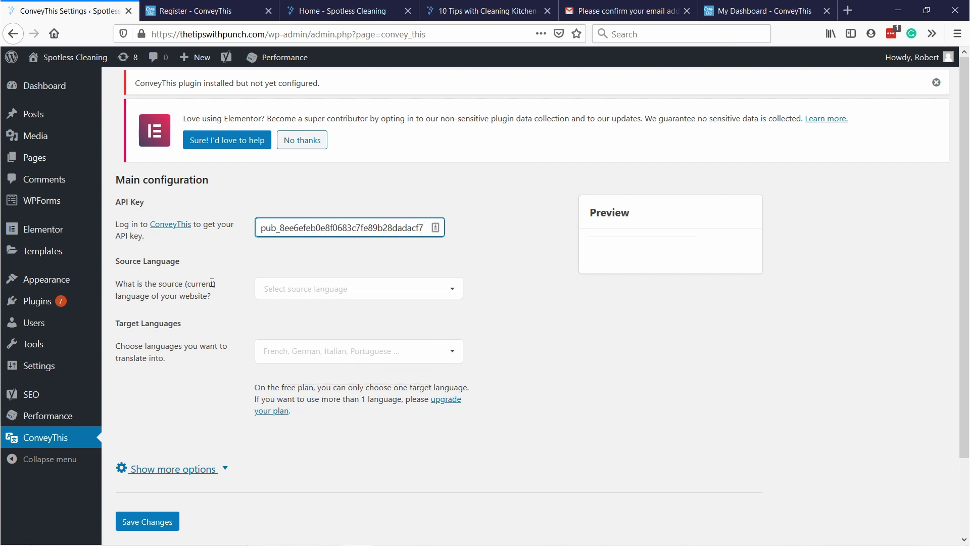
Set English as source language and add Spanish as target language.
click(288, 288)
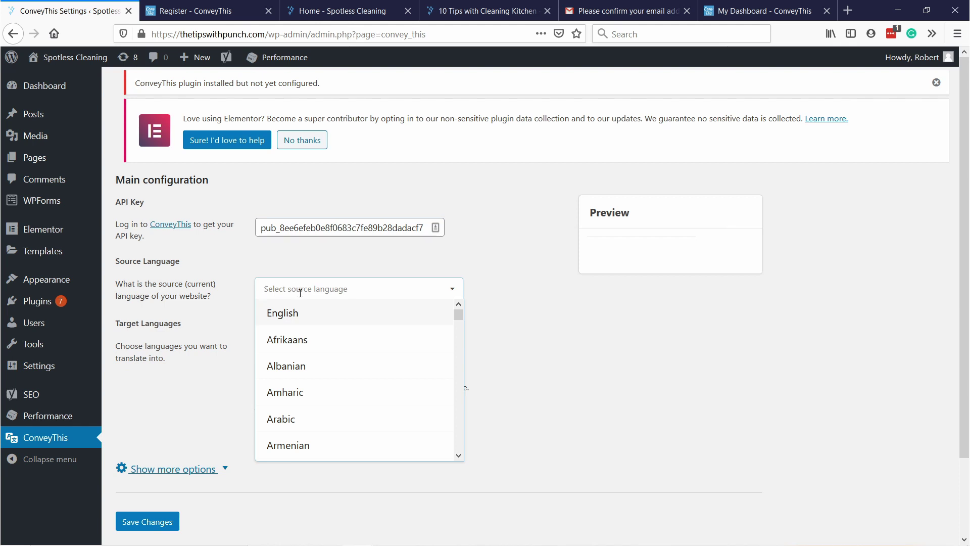
click(305, 317)
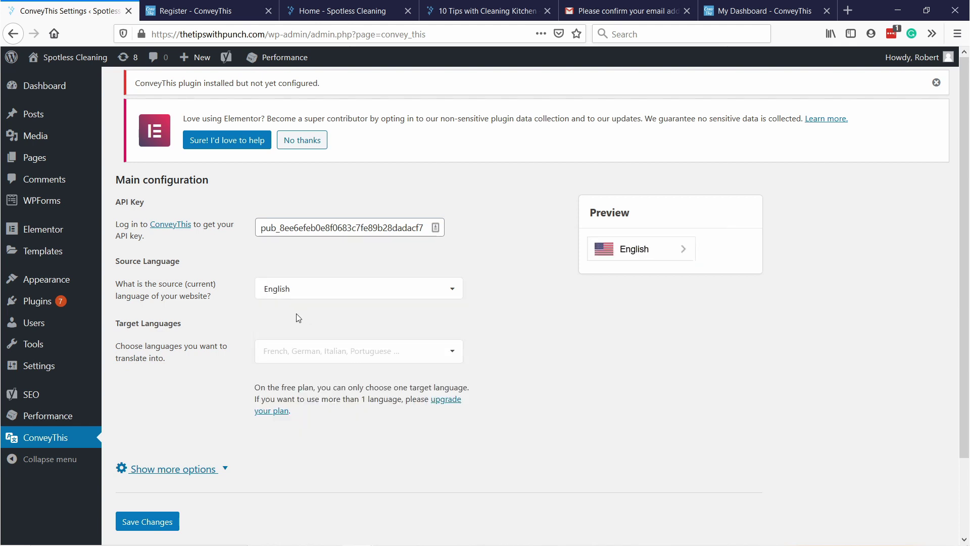
click(320, 352)
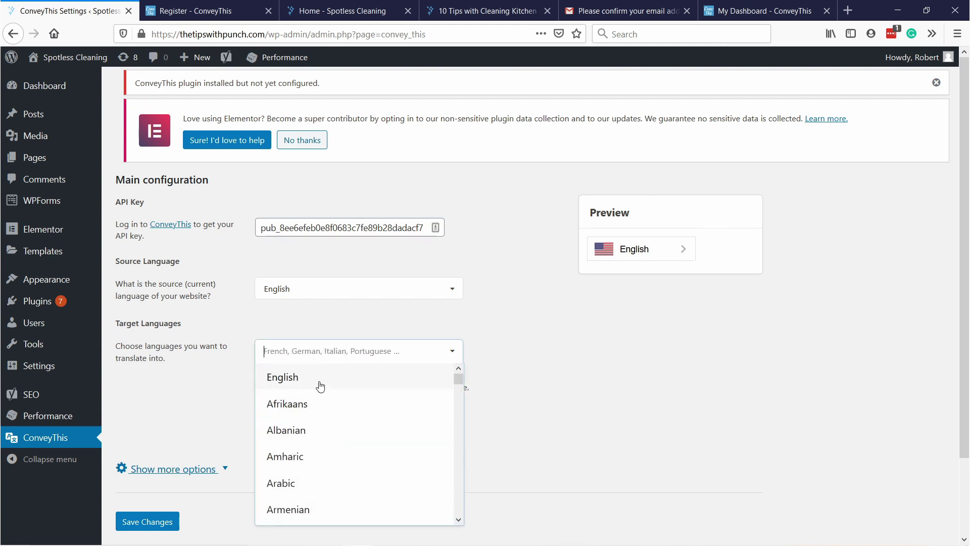
text(span)
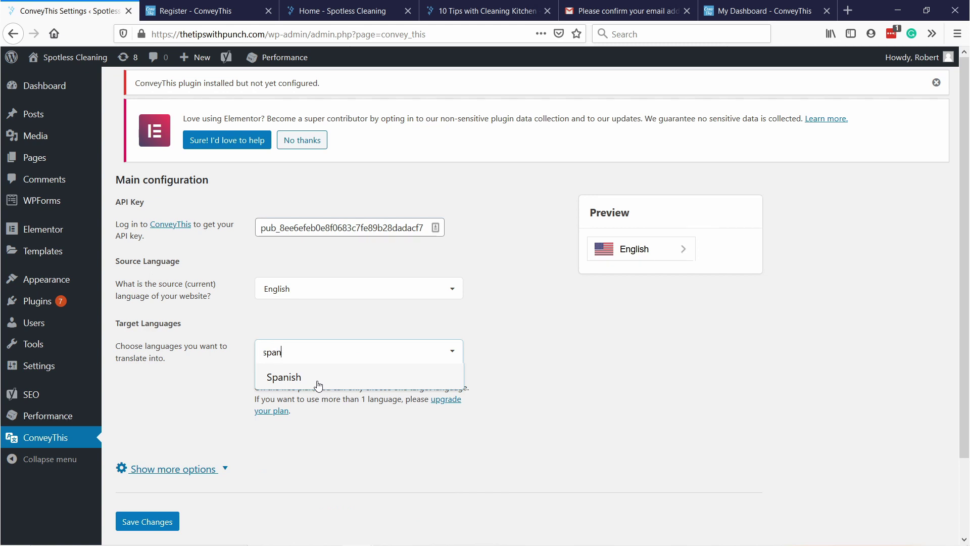
click(318, 383)
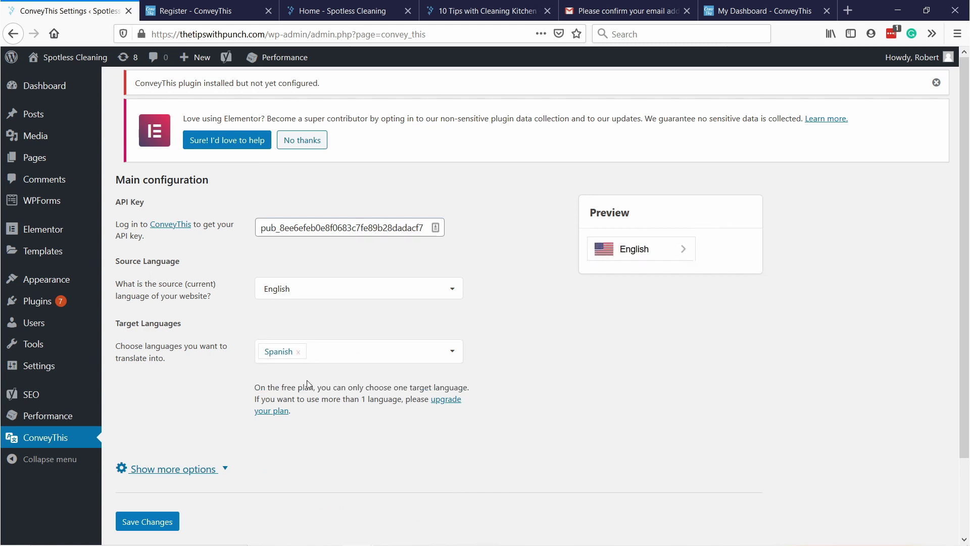
scroll(303, 389, down, 3)
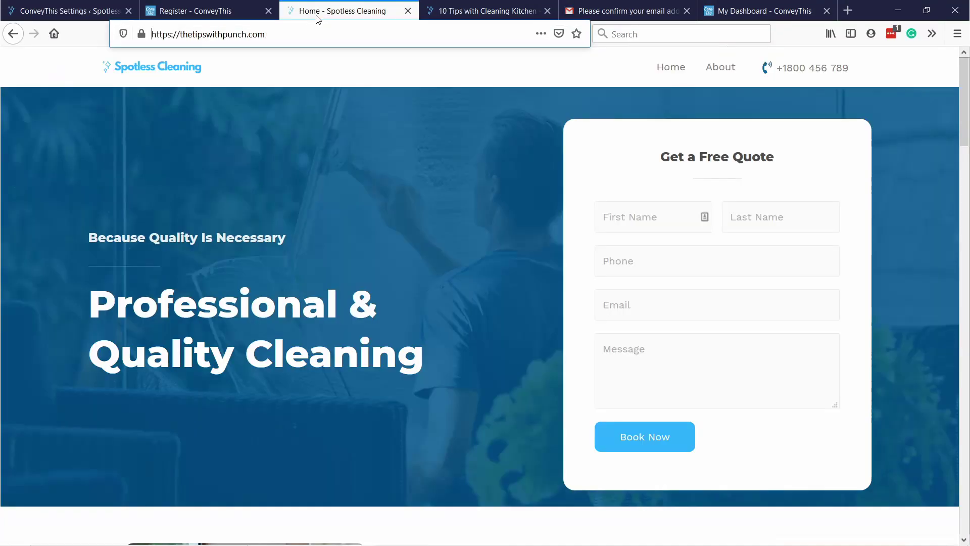
Reload the home page, switch it to Español, and verify the /es/ URL.
key(Return)
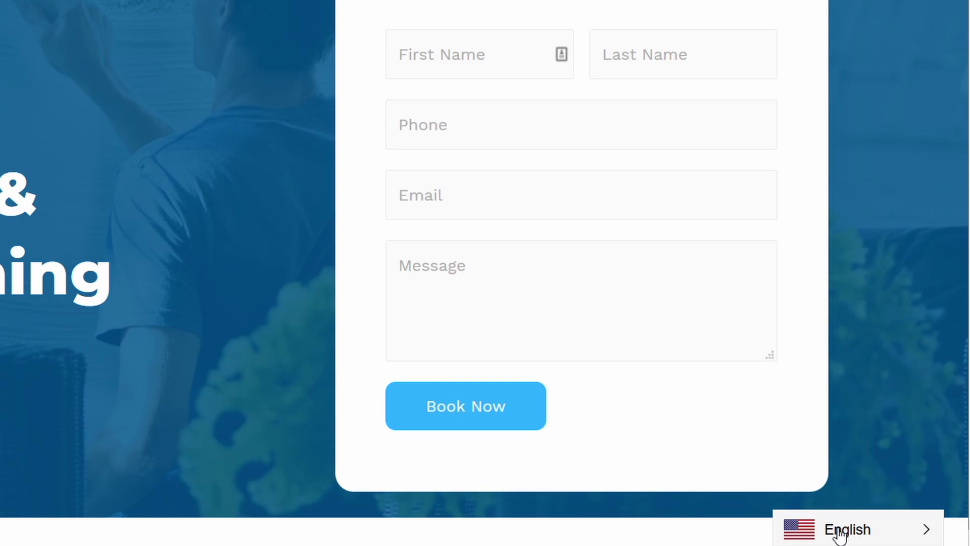
click(850, 535)
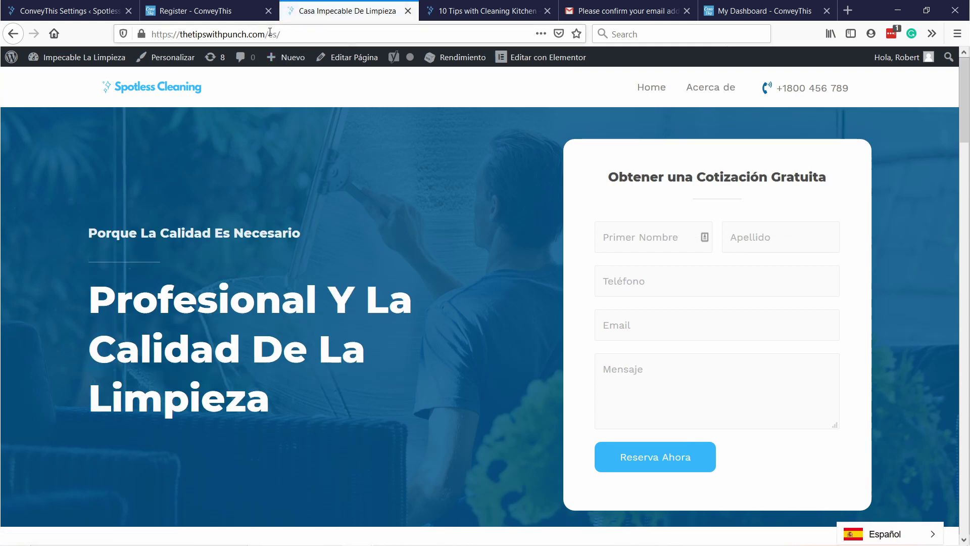
drag(264, 34, 286, 33)
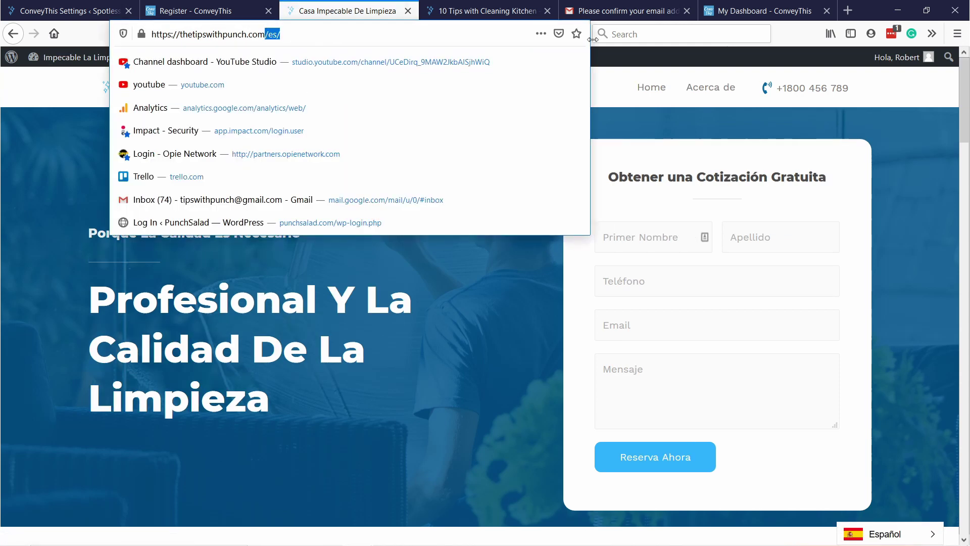
click(604, 82)
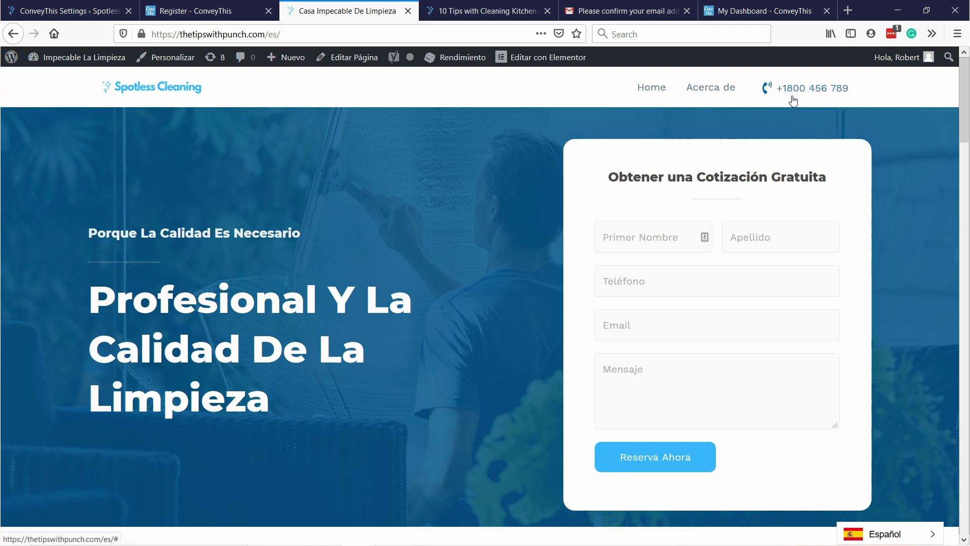
click(157, 87)
scroll(222, 122, down, 7)
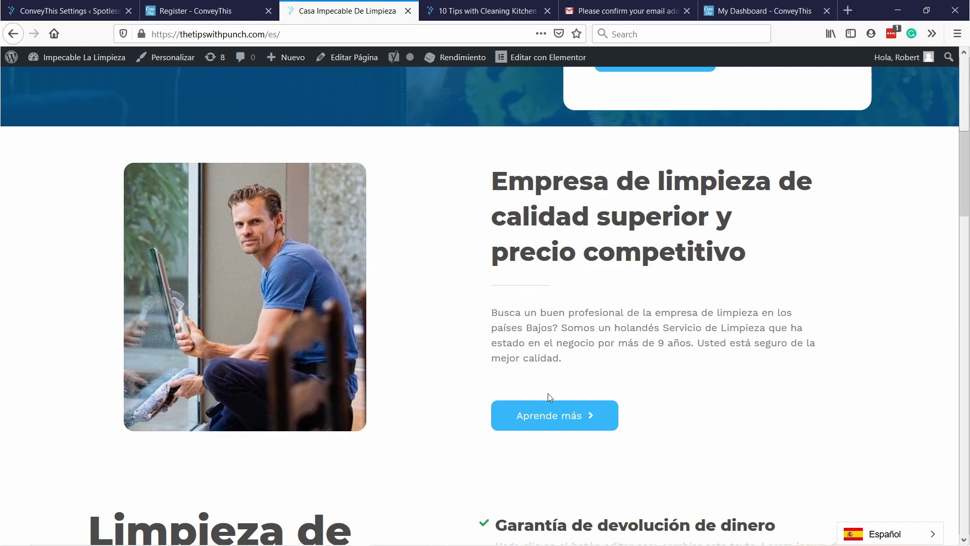
scroll(617, 237, up, 1)
scroll(618, 236, up, 7)
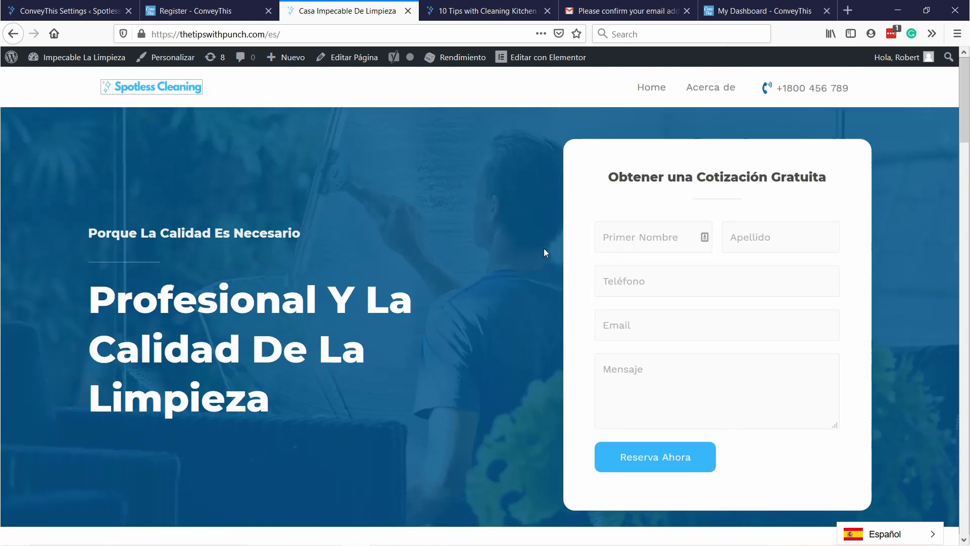
Reload the kitchen post and switch to Español, showing '10 Consejos con la Limpieza de la Cocina'.
click(441, 16)
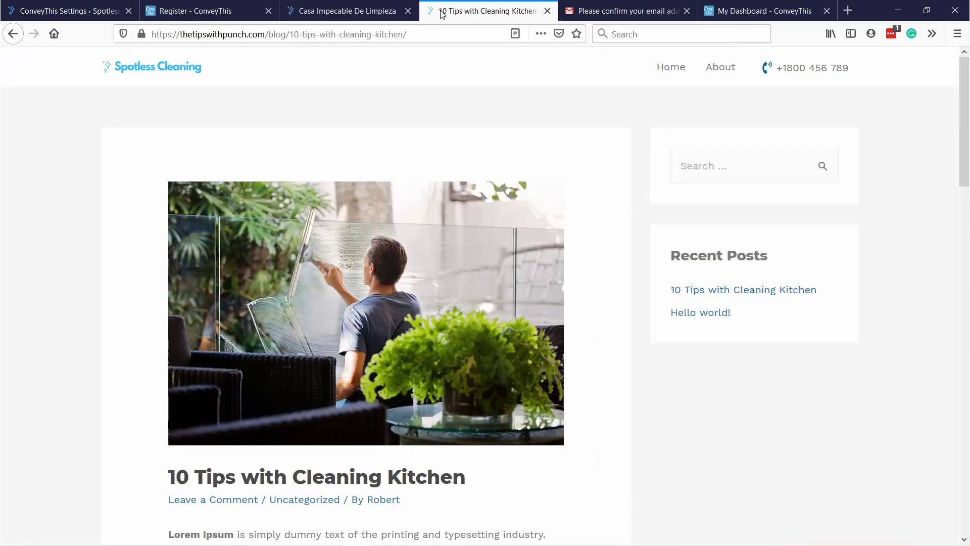
click(417, 37)
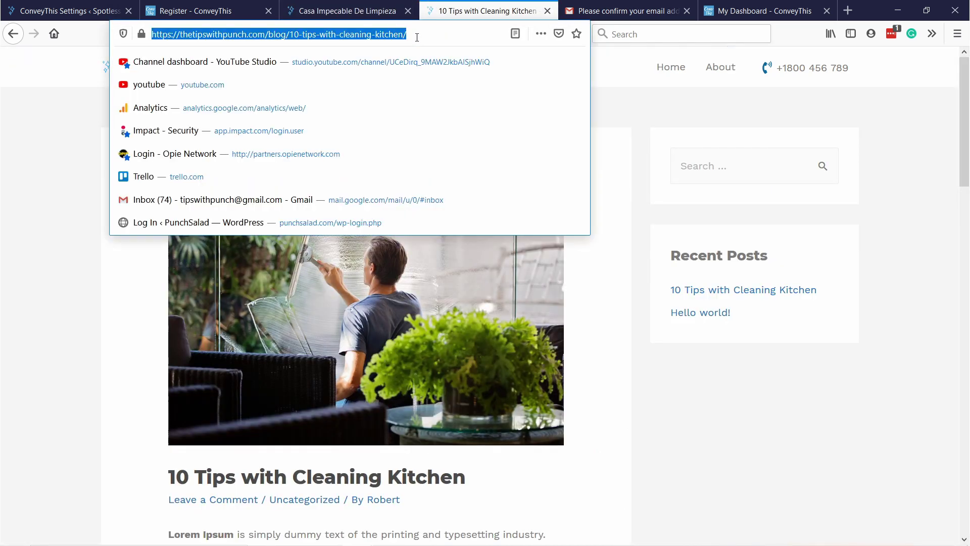
key(Return)
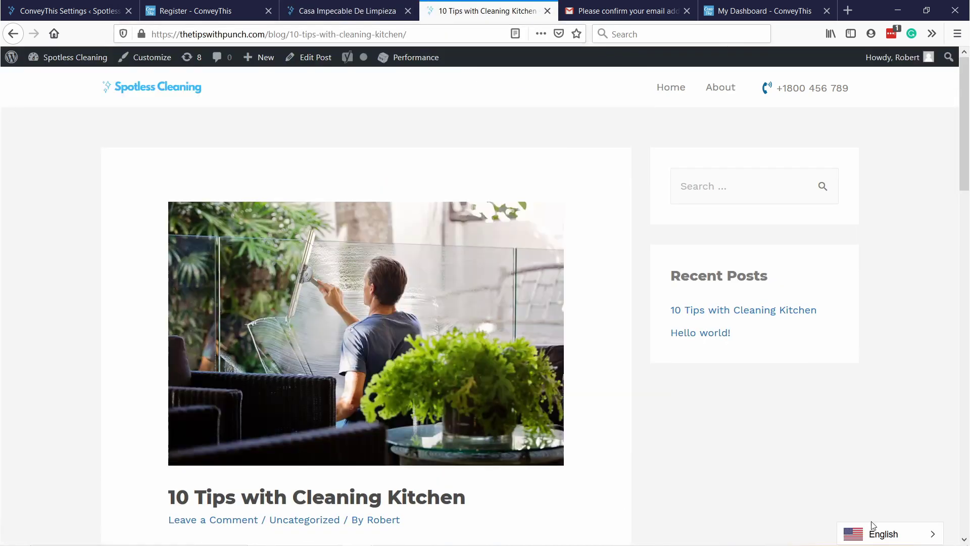
click(874, 534)
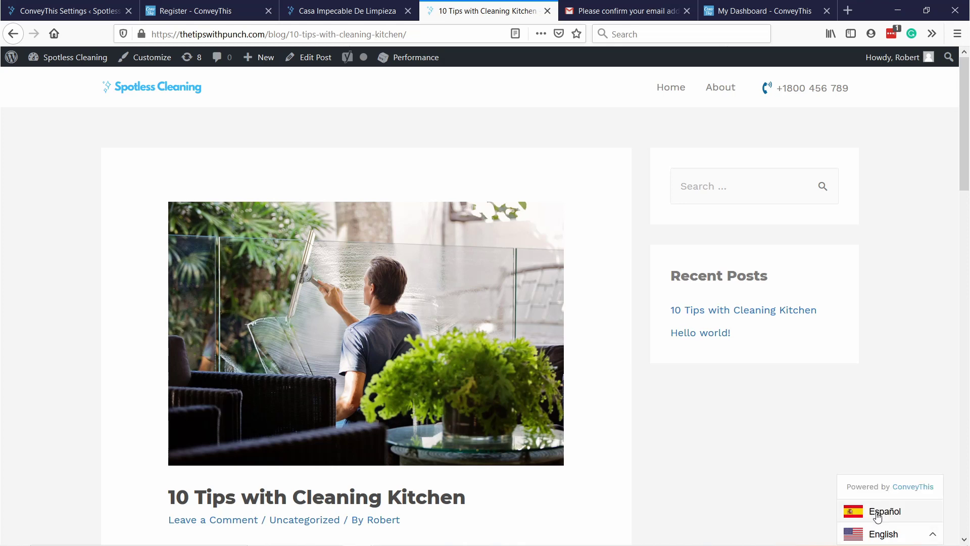
click(881, 531)
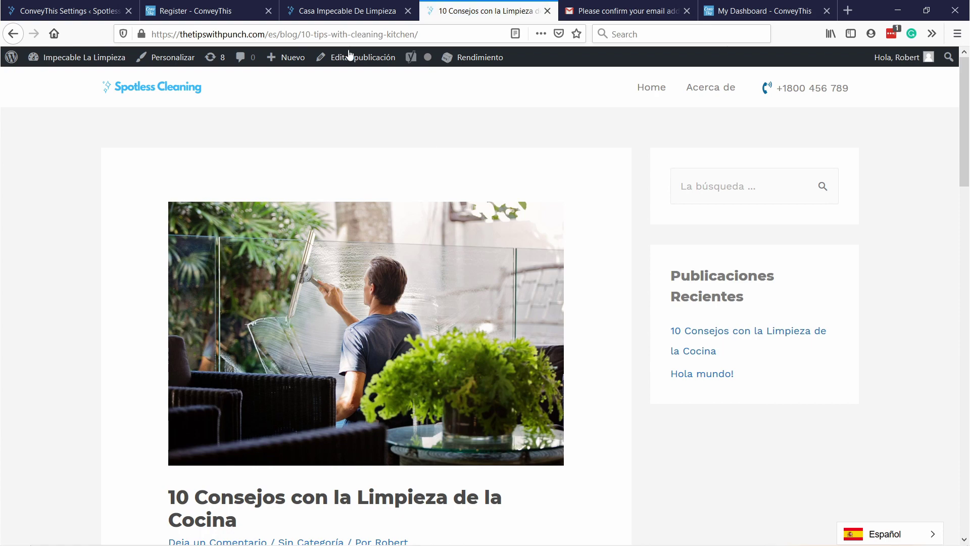
drag(270, 33, 281, 35)
click(482, 109)
scroll(396, 273, down, 4)
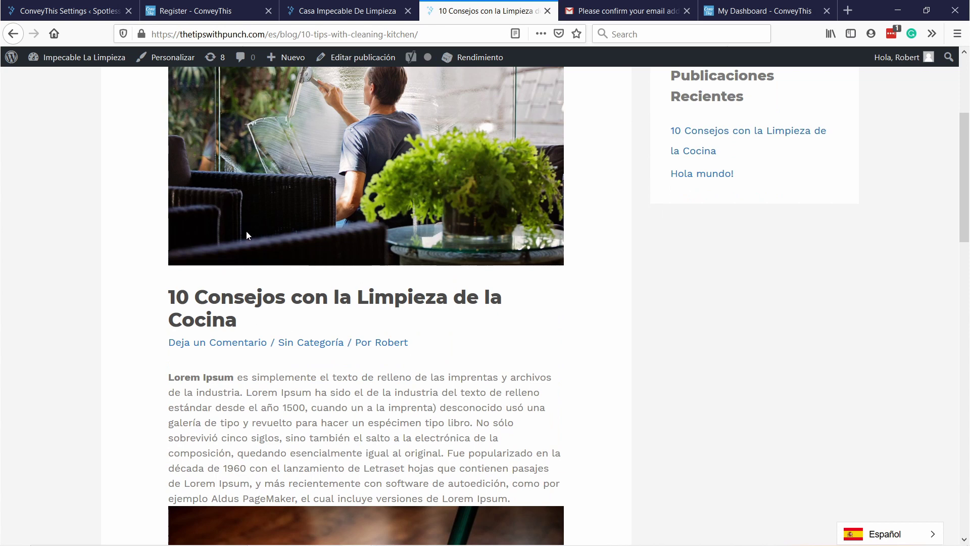
scroll(283, 292, up, 4)
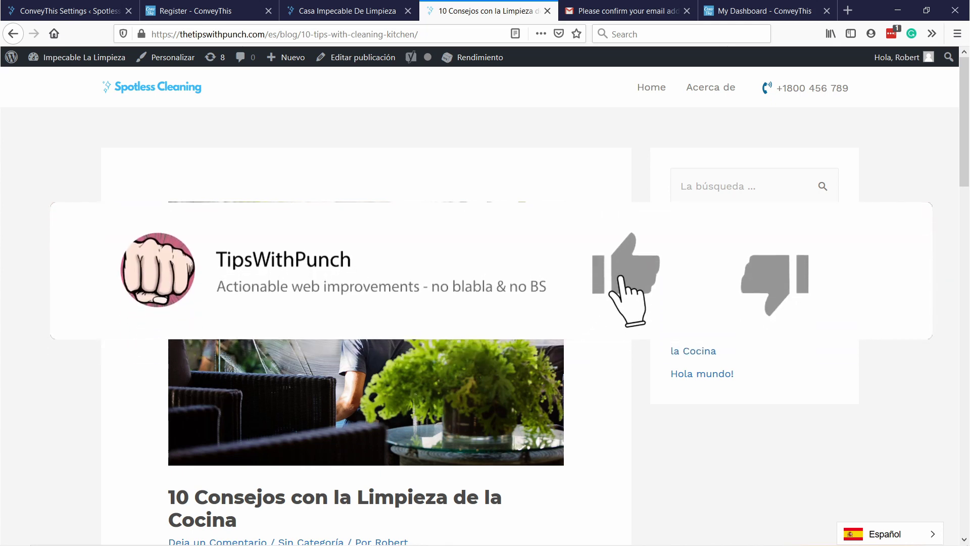
click(74, 14)
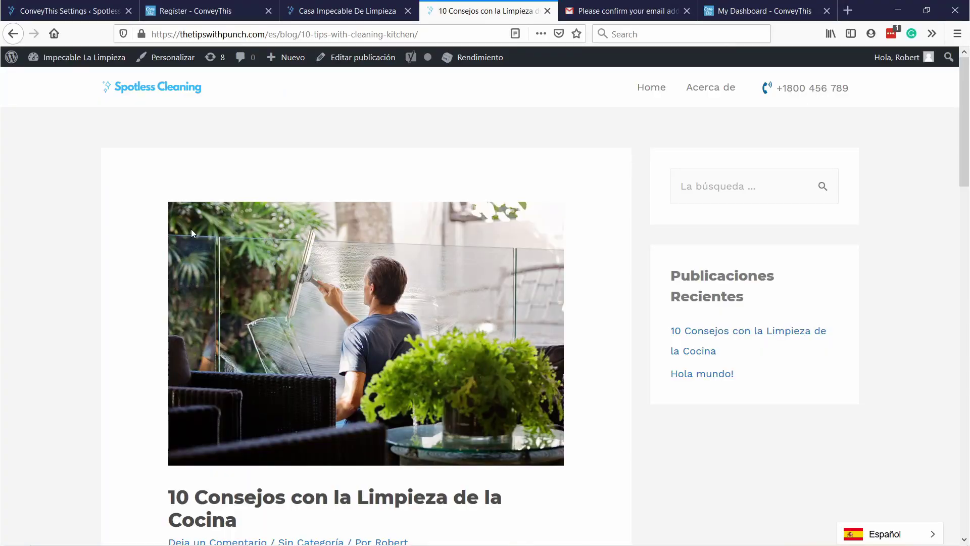
Expand Show more options and review hreflang, rectangle flags, full-text names and bottom-right switcher.
click(75, 17)
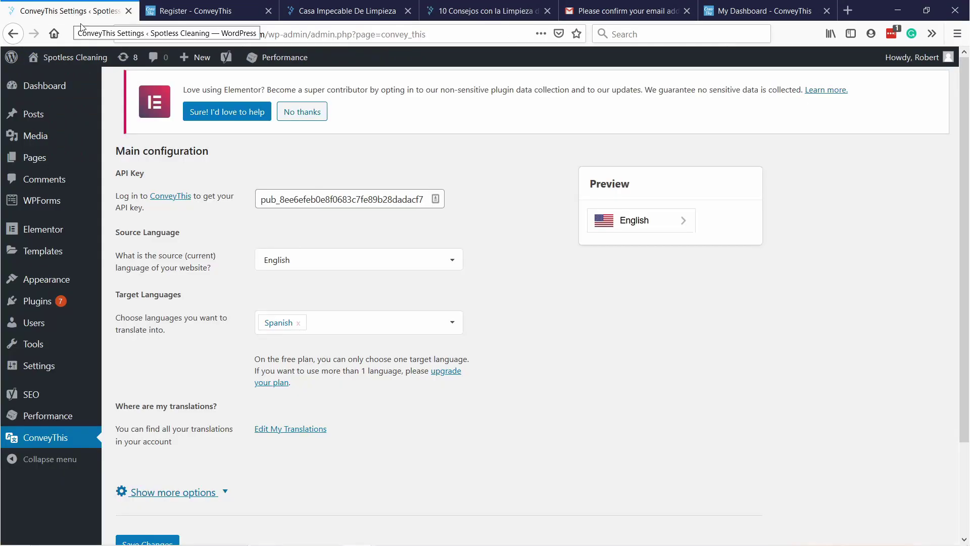
scroll(226, 205, down, 3)
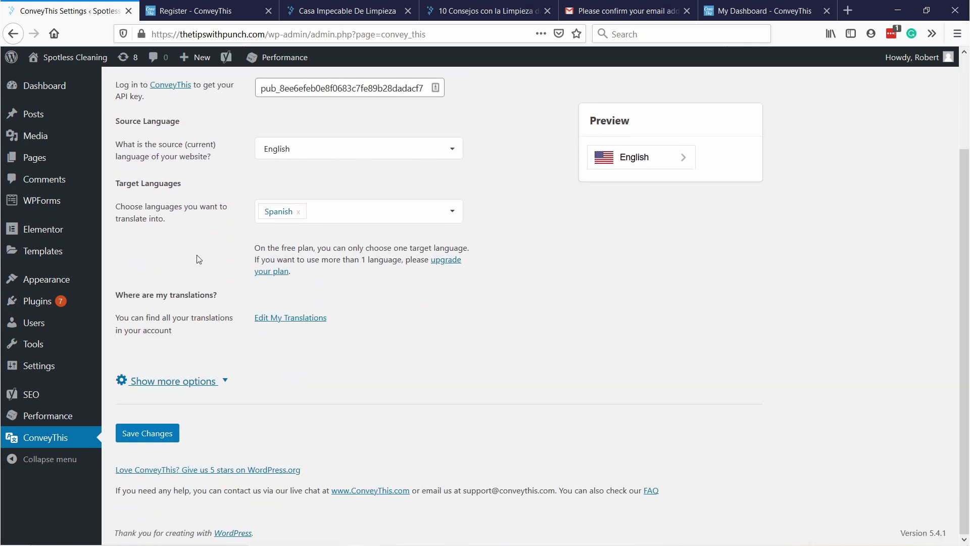
click(192, 383)
scroll(219, 281, down, 1)
scroll(330, 202, down, 3)
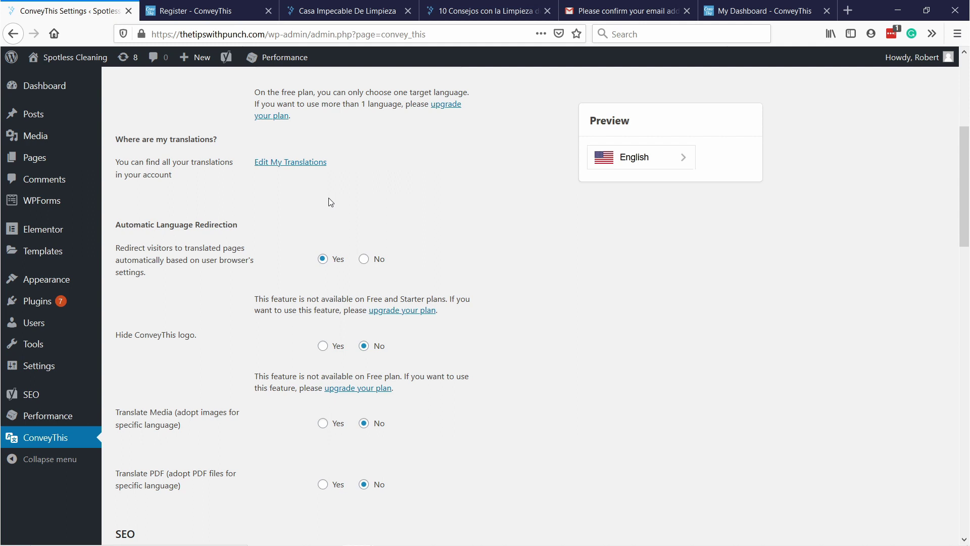
scroll(280, 175, down, 2)
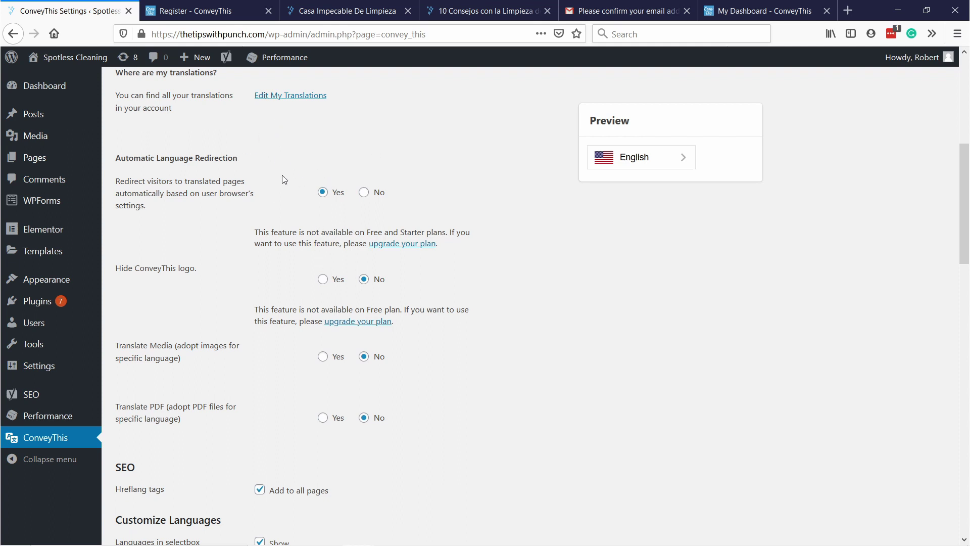
scroll(207, 227, down, 2)
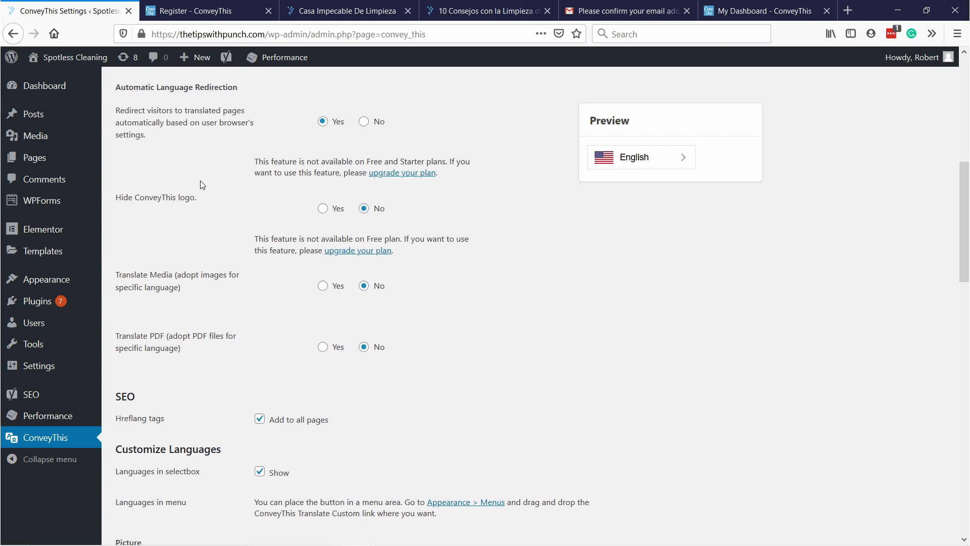
scroll(228, 180, down, 4)
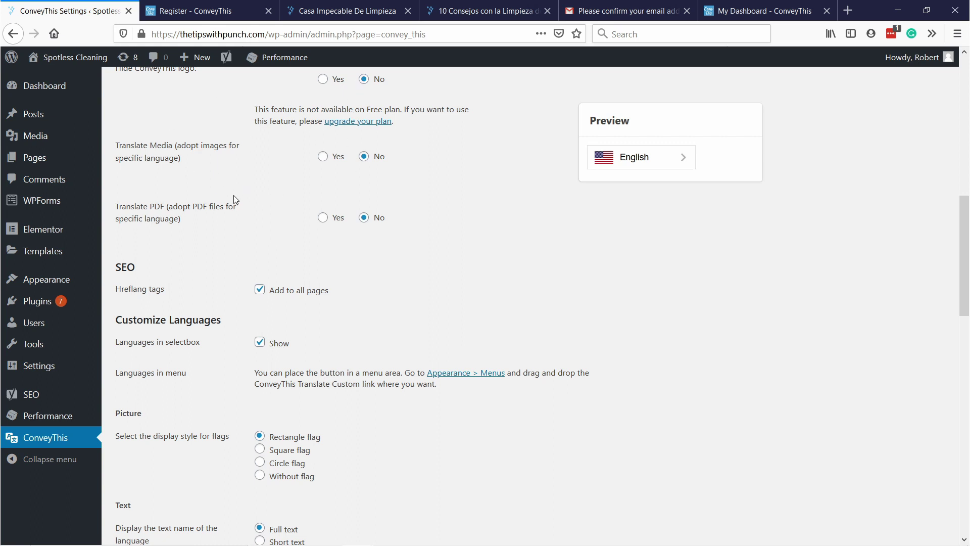
scroll(235, 187, down, 2)
scroll(237, 117, down, 2)
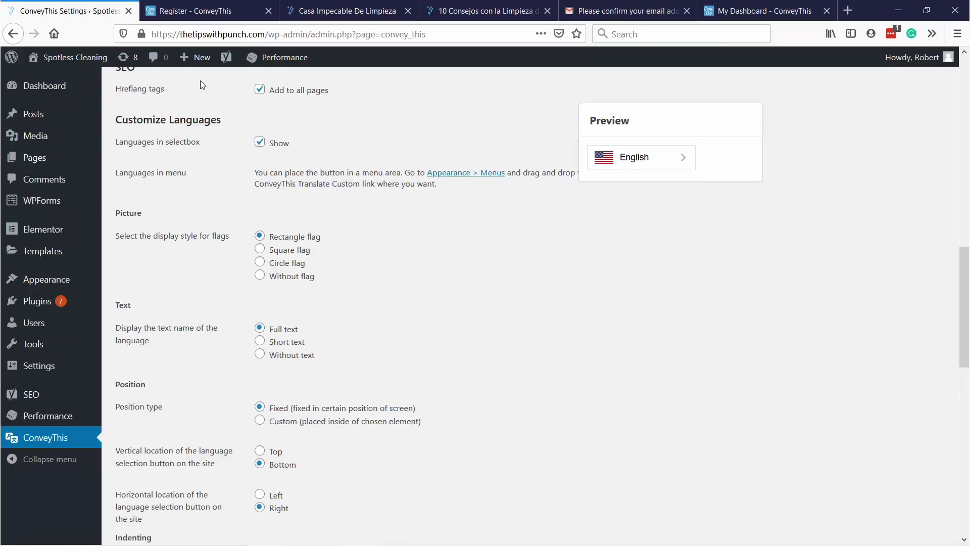
Preview the Spanish version of the Spotless Cleaning homepage.
click(349, 16)
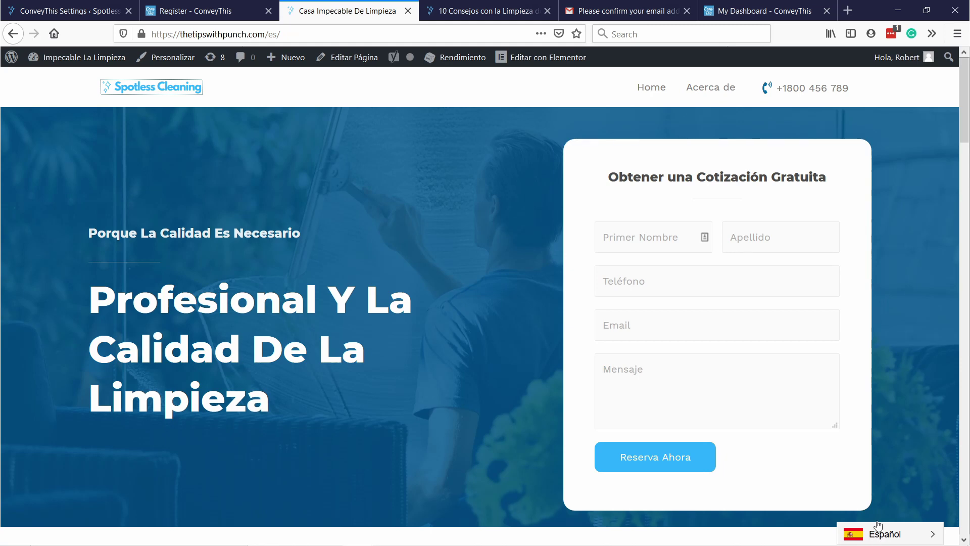
scroll(860, 490, down, 3)
scroll(867, 516, up, 3)
Turn off 'Languages in selectbox' under Show and save the ConveyThis settings.
click(66, 11)
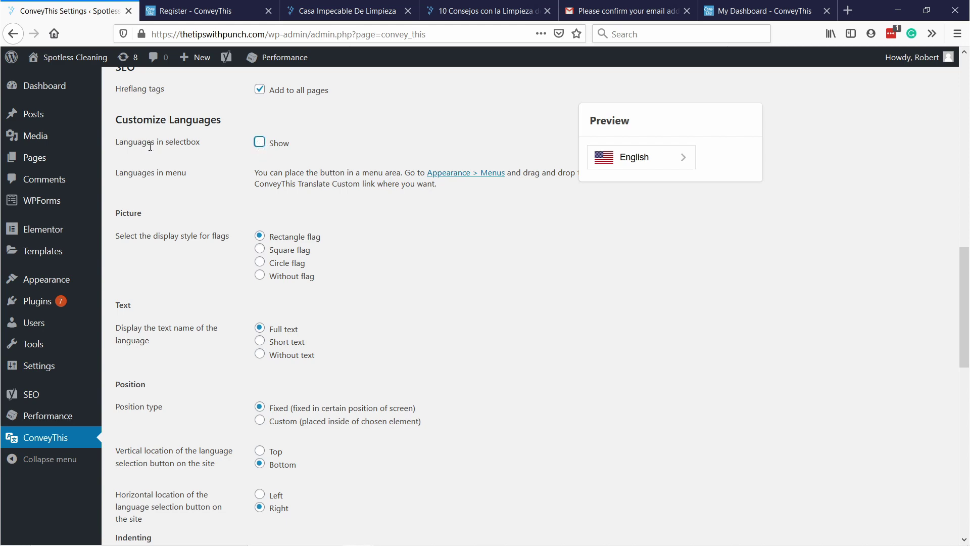
scroll(340, 275, down, 12)
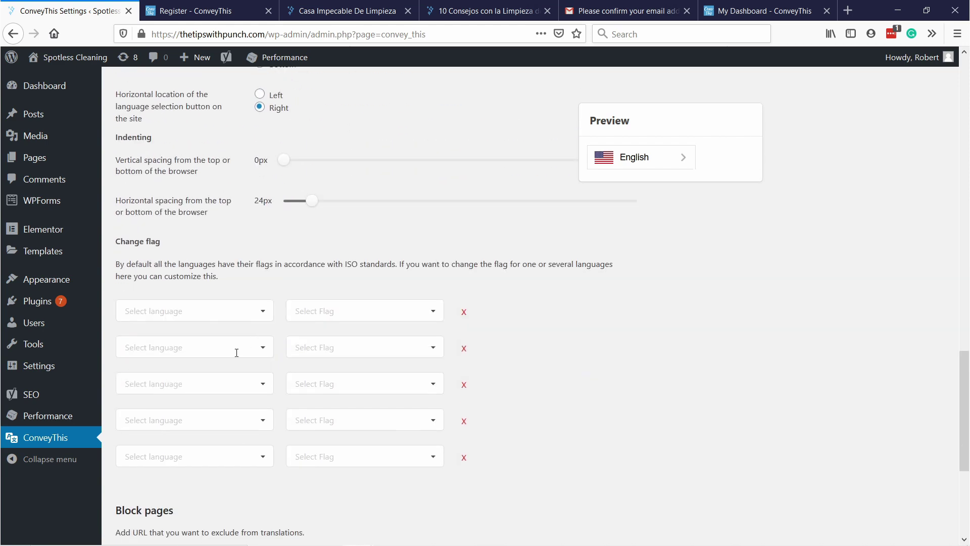
click(147, 433)
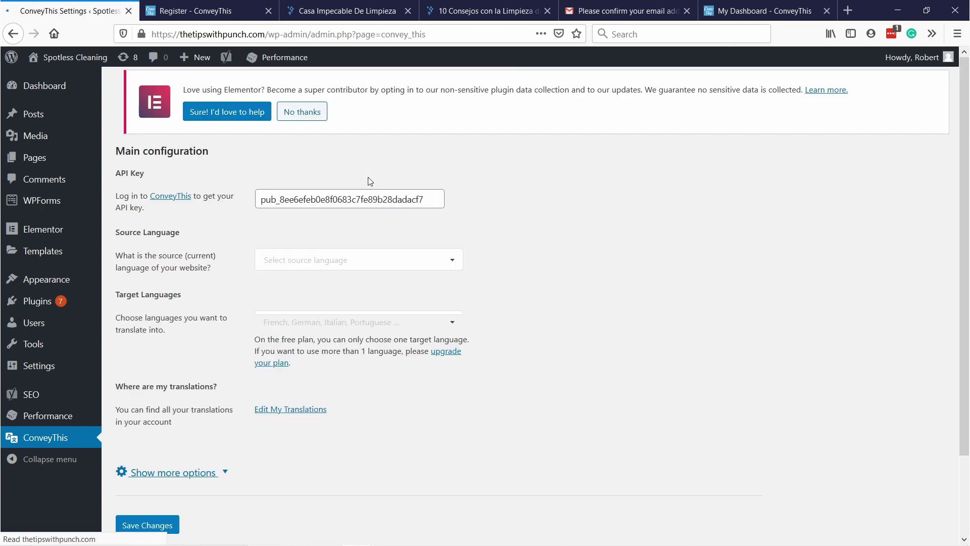
scroll(181, 379, down, 2)
click(180, 379)
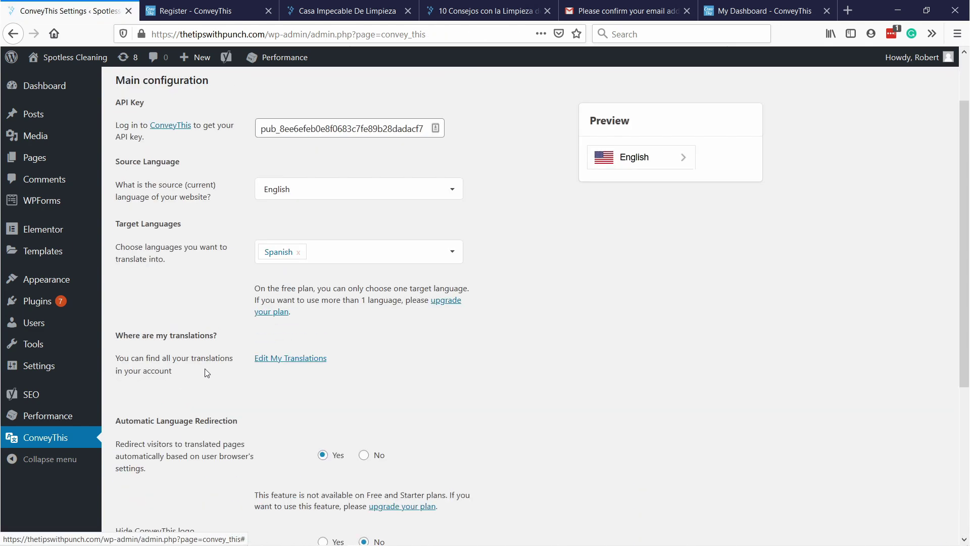
scroll(263, 319, down, 3)
scroll(268, 307, down, 5)
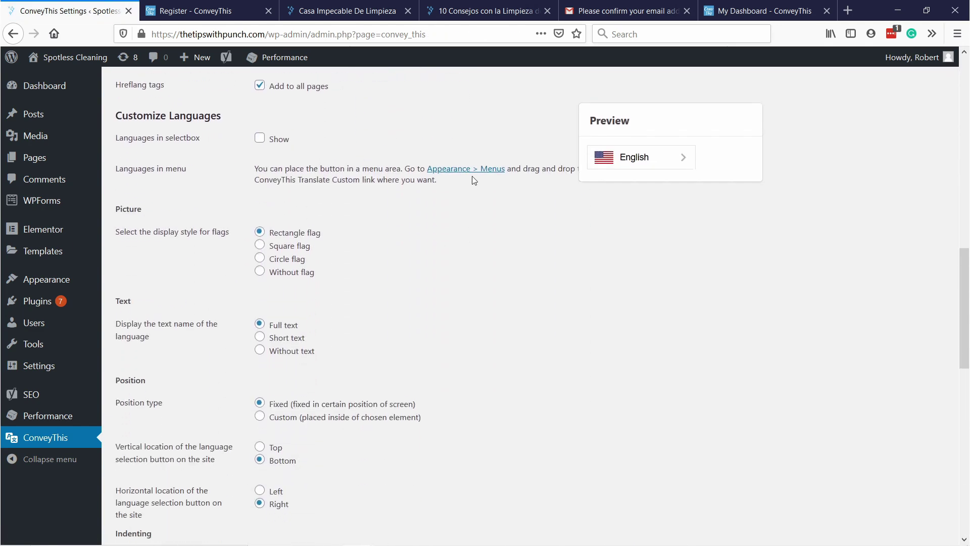
Open Appearance > Menus in a new tab and add the ConveyThis English and Spanish items to the Primary Menu.
right_click(448, 174)
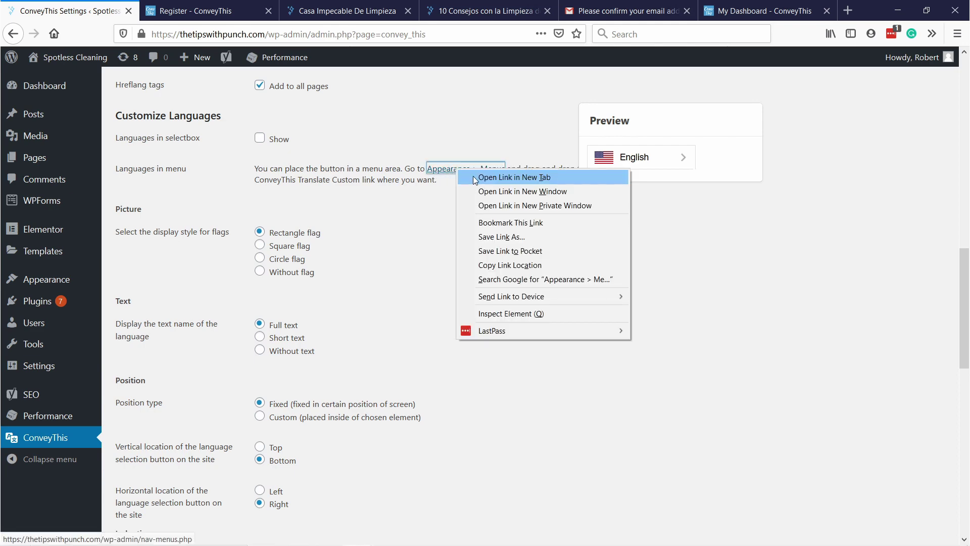
click(474, 176)
click(172, 9)
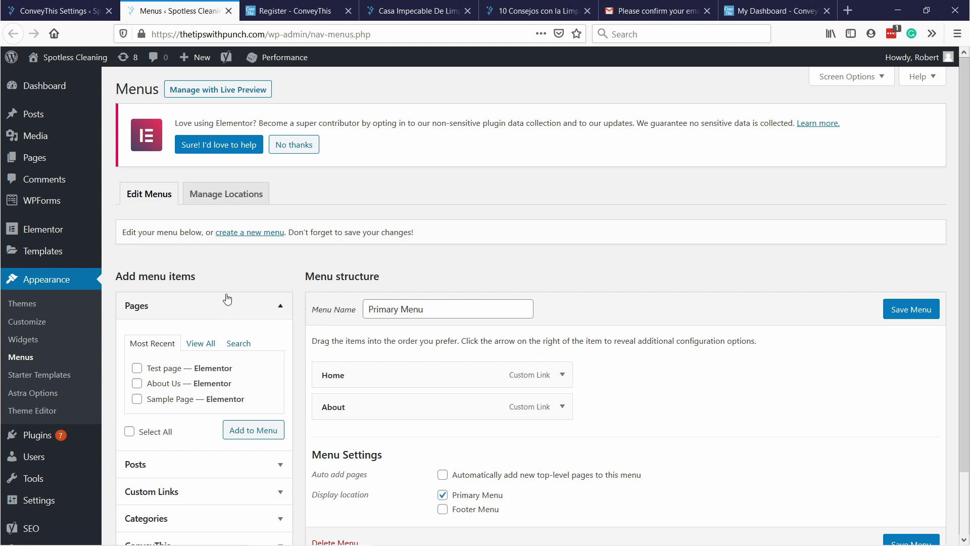
scroll(230, 295, down, 2)
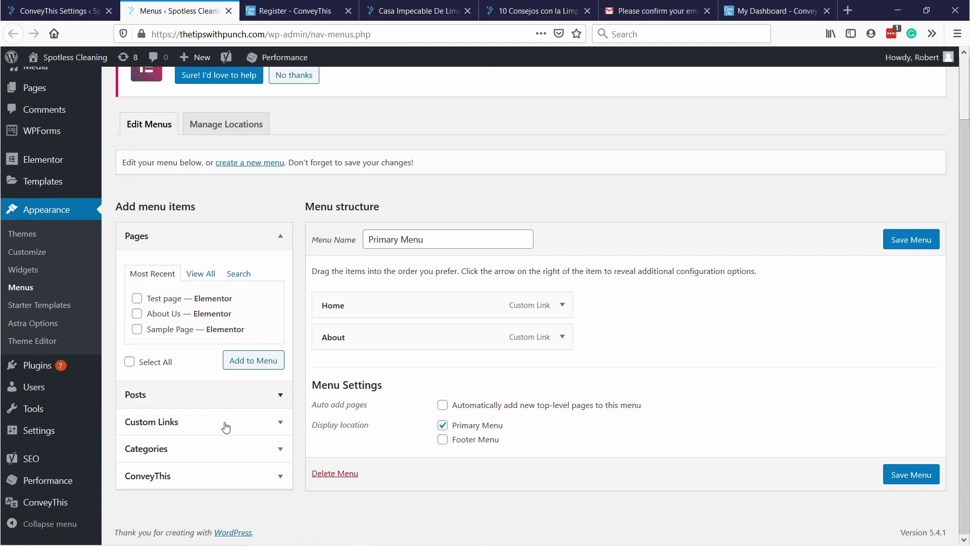
click(280, 476)
click(137, 394)
click(137, 409)
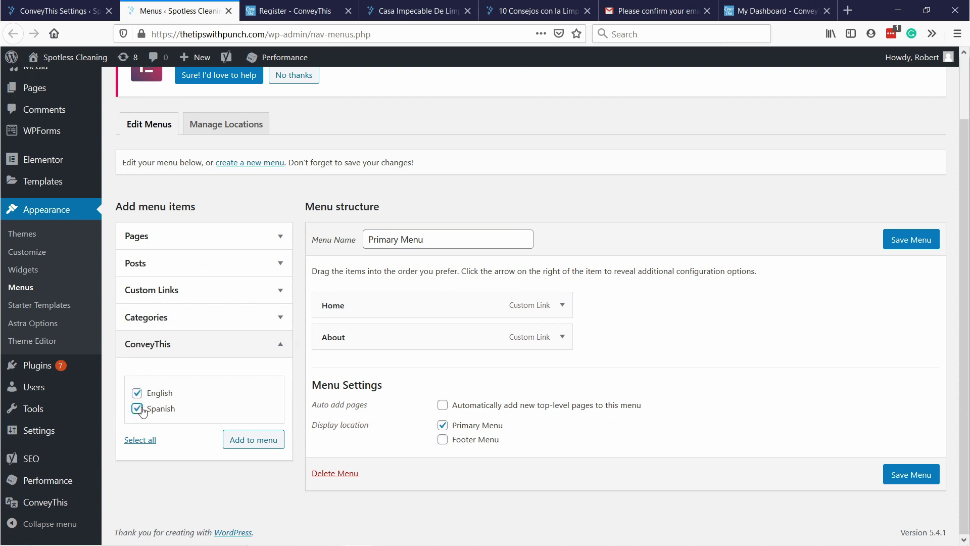
click(245, 442)
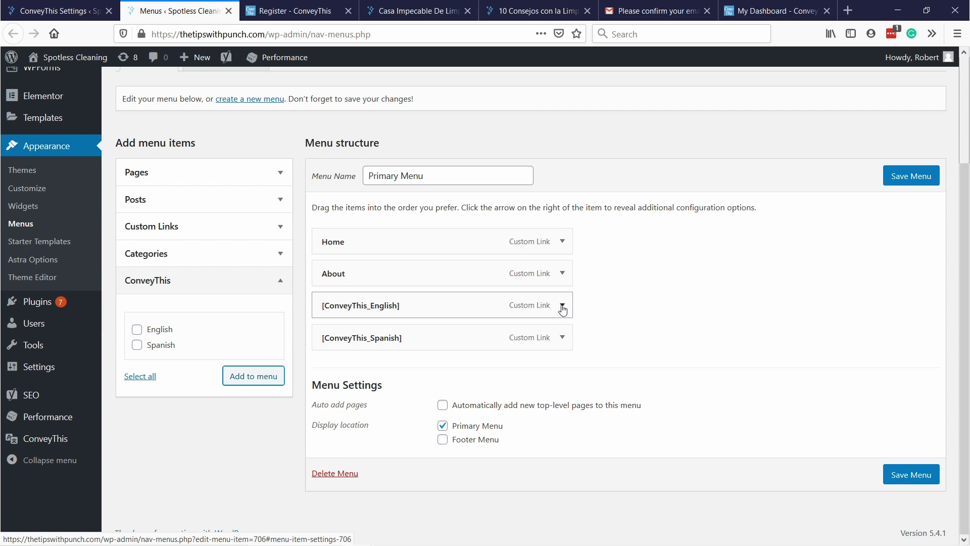
Save the Primary Menu and purge all caches from the Performance menu.
click(562, 306)
click(562, 306)
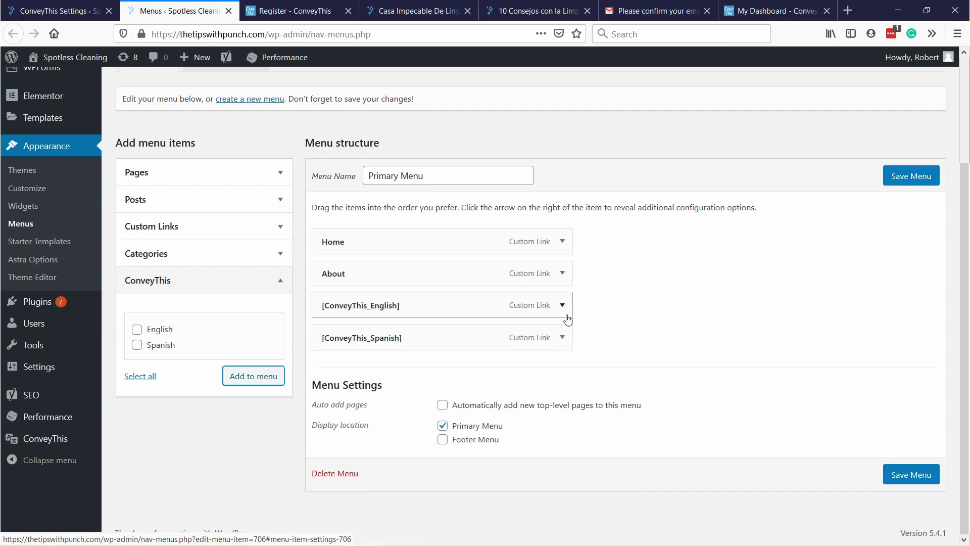
scroll(418, 403, up, 2)
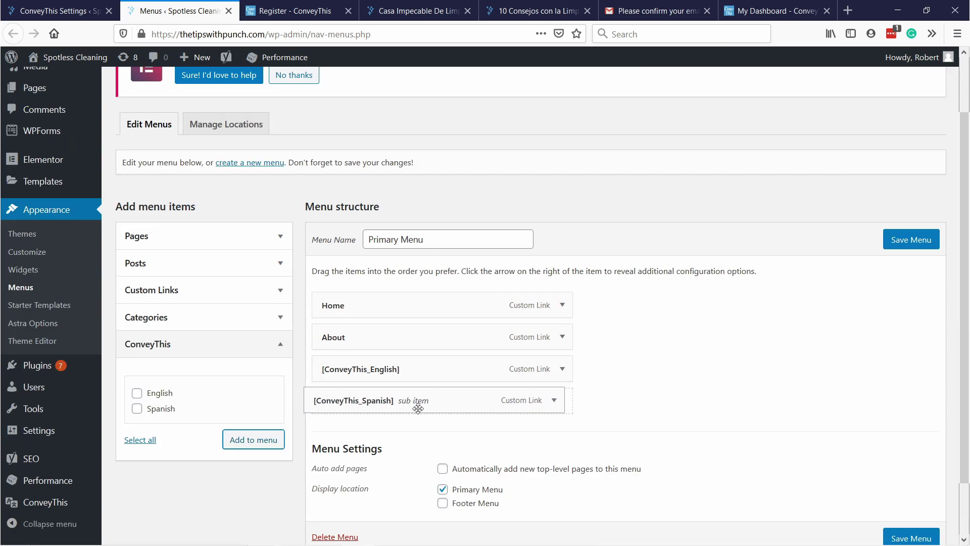
click(905, 245)
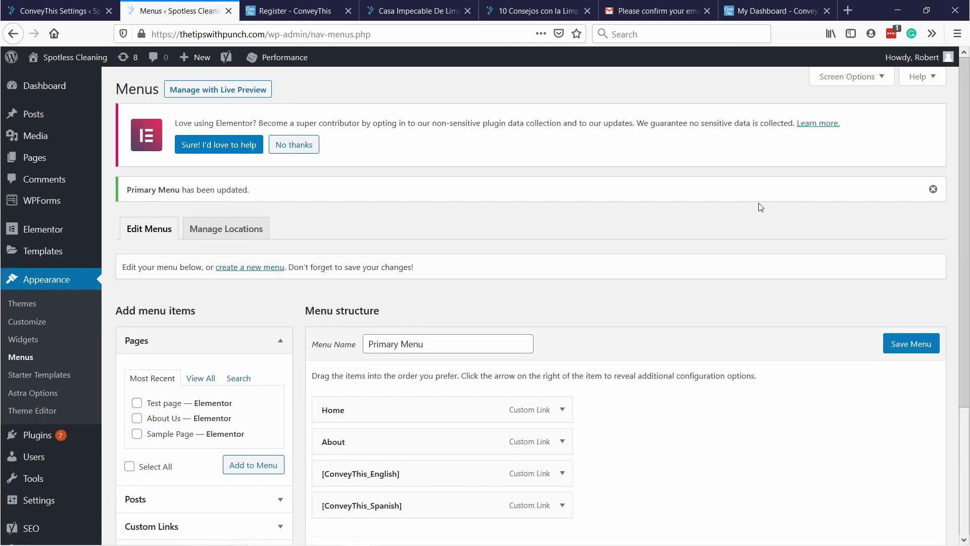
mouse_move(283, 57)
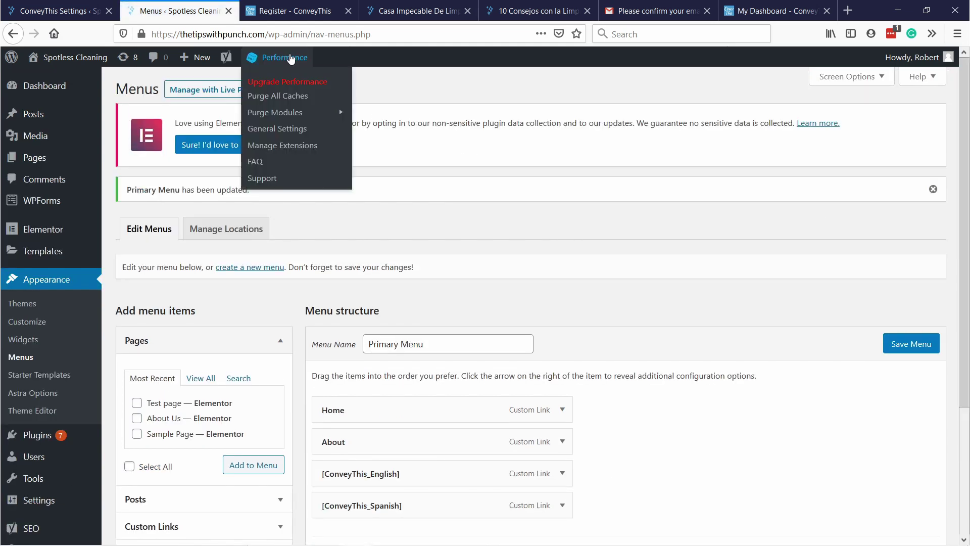
click(288, 96)
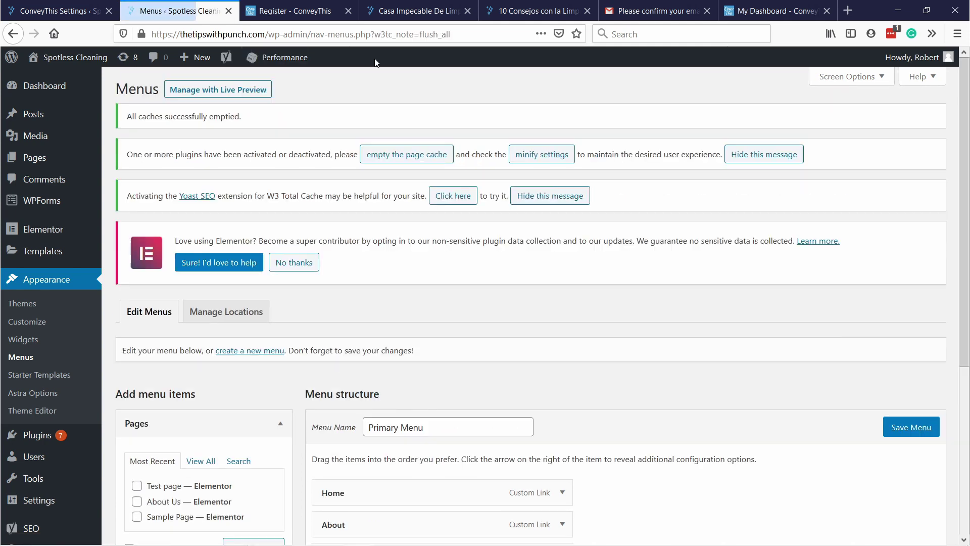
click(415, 11)
Reload the Spanish homepage so the Español and Inglés flag items appear in the header.
click(297, 35)
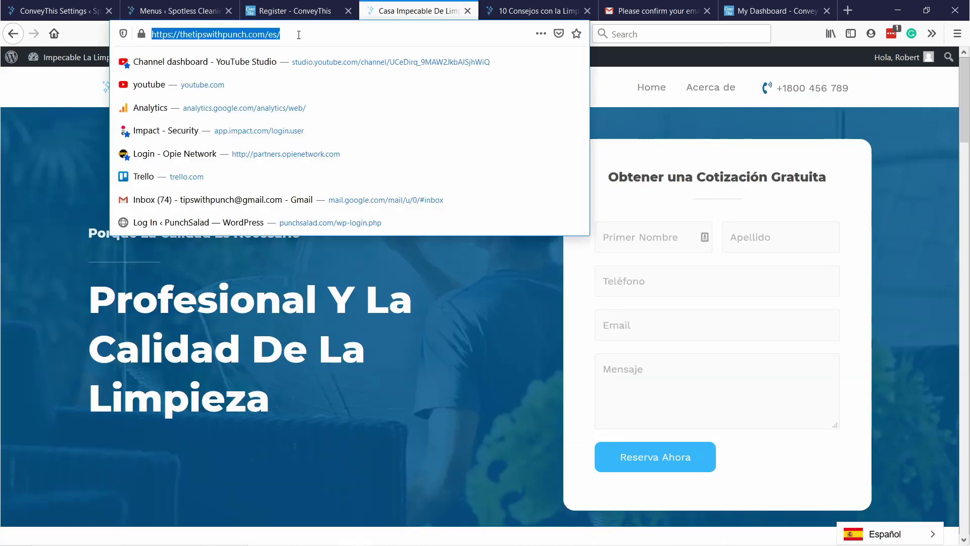
key(Return)
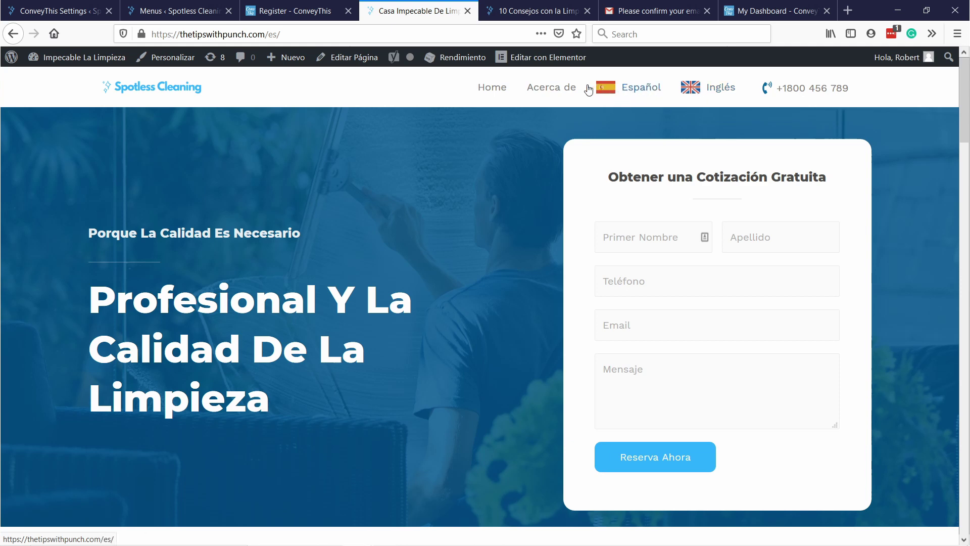
Set the ConveyThis language button to Circle flag with 'Without text'.
click(68, 10)
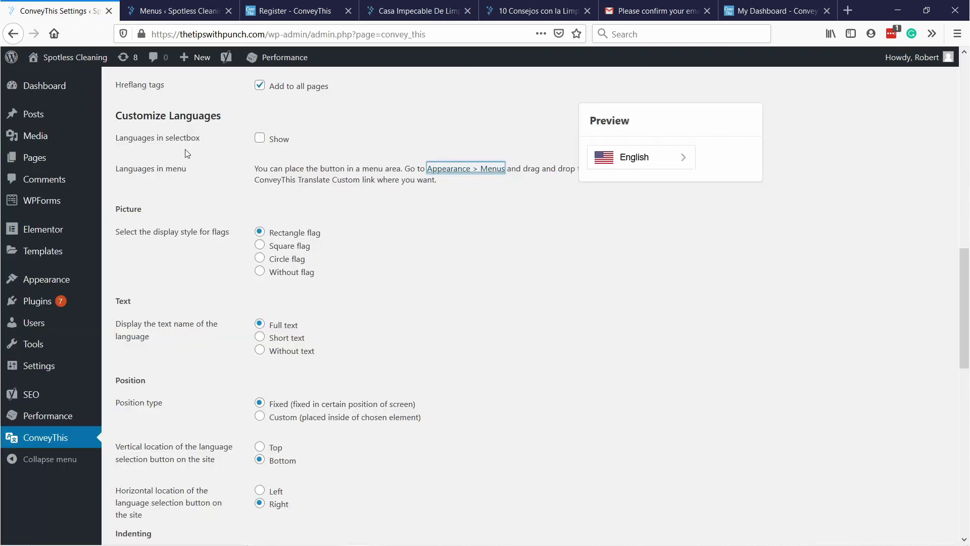
click(260, 245)
click(260, 259)
click(261, 273)
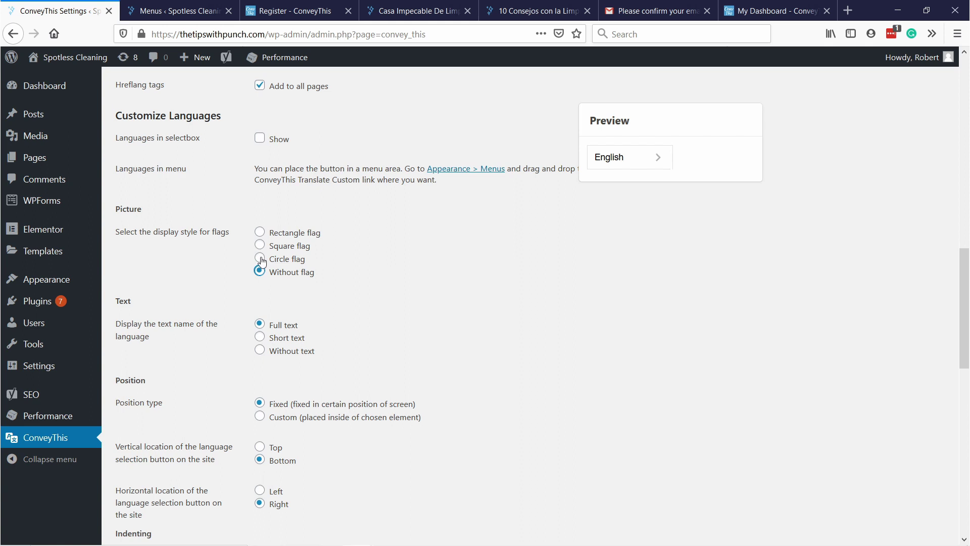
click(260, 258)
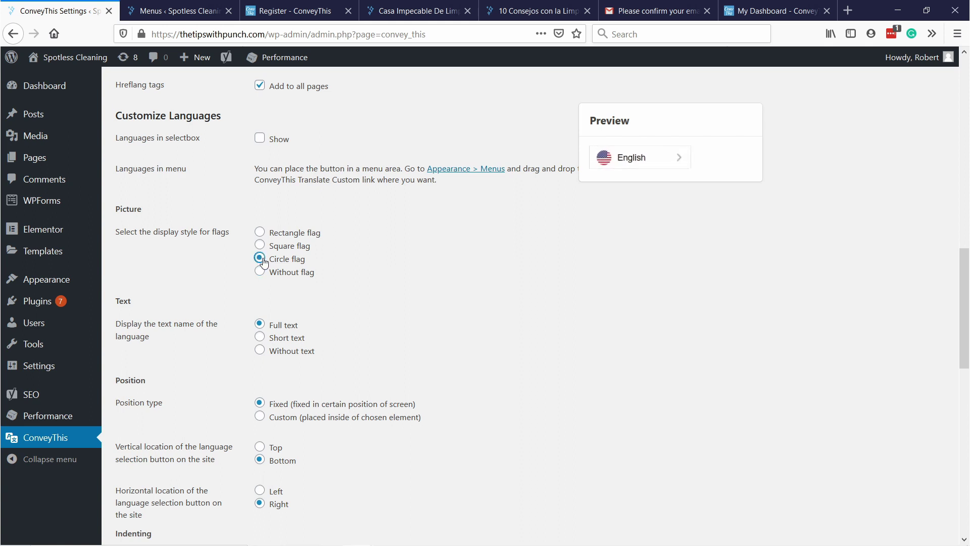
click(259, 351)
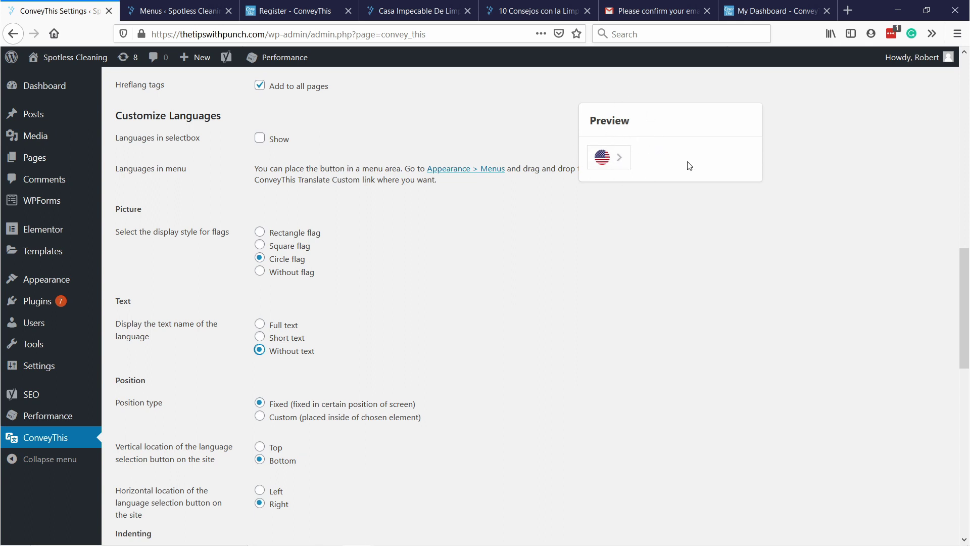
click(259, 338)
click(259, 351)
scroll(150, 180, down, 4)
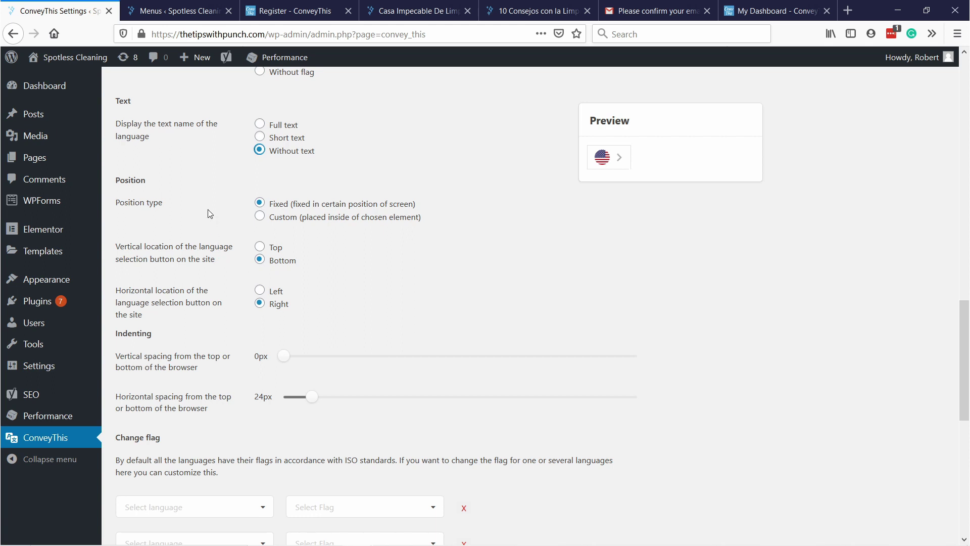
scroll(210, 213, down, 7)
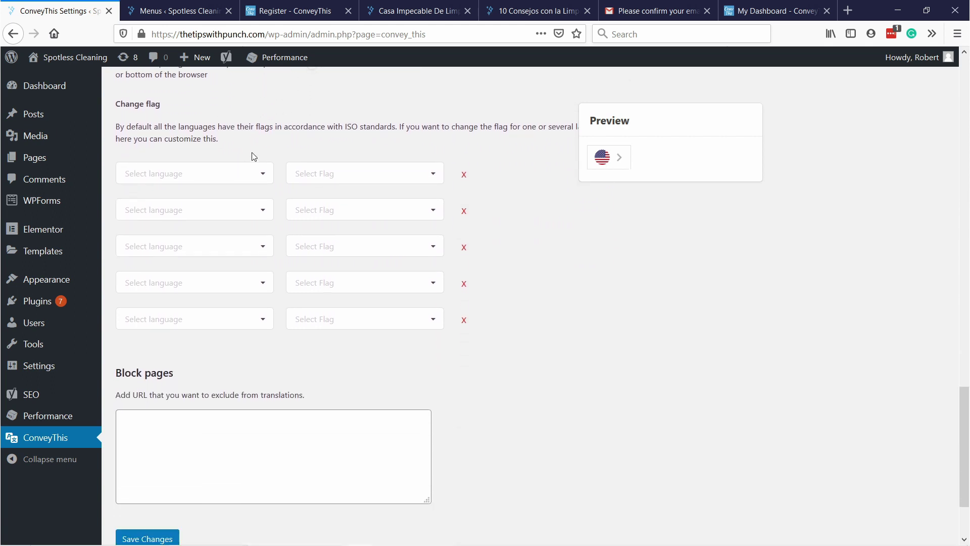
Map English to the United States of America flag under Change flag.
click(263, 178)
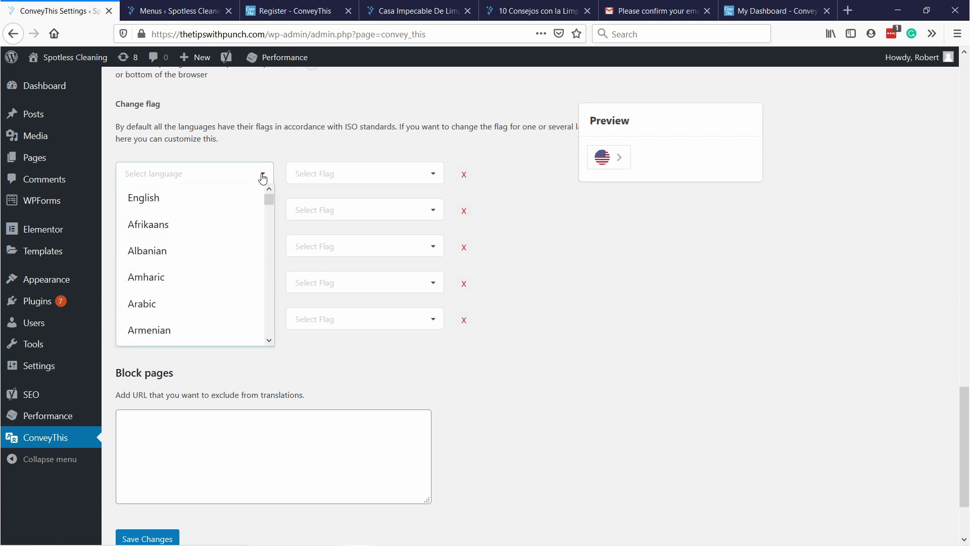
click(178, 197)
click(431, 179)
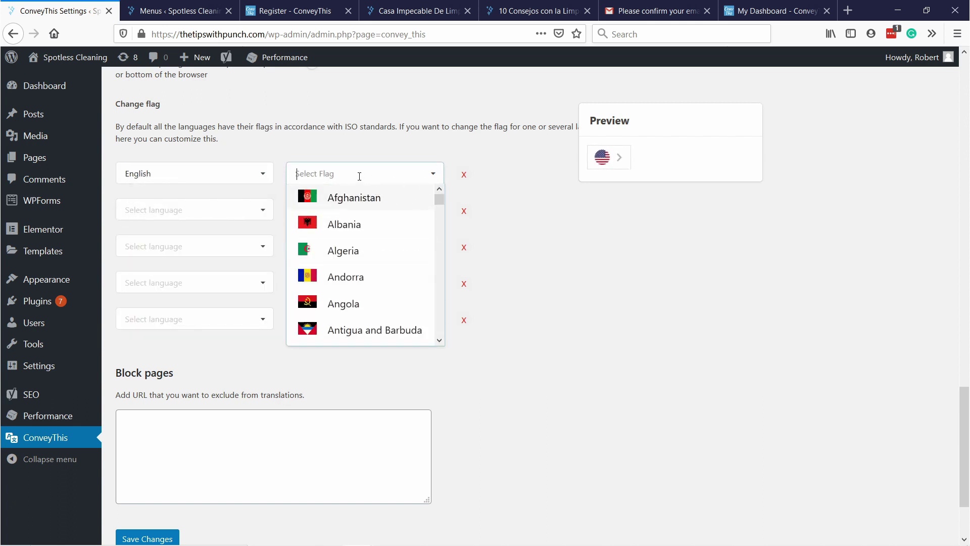
text(unite)
click(387, 251)
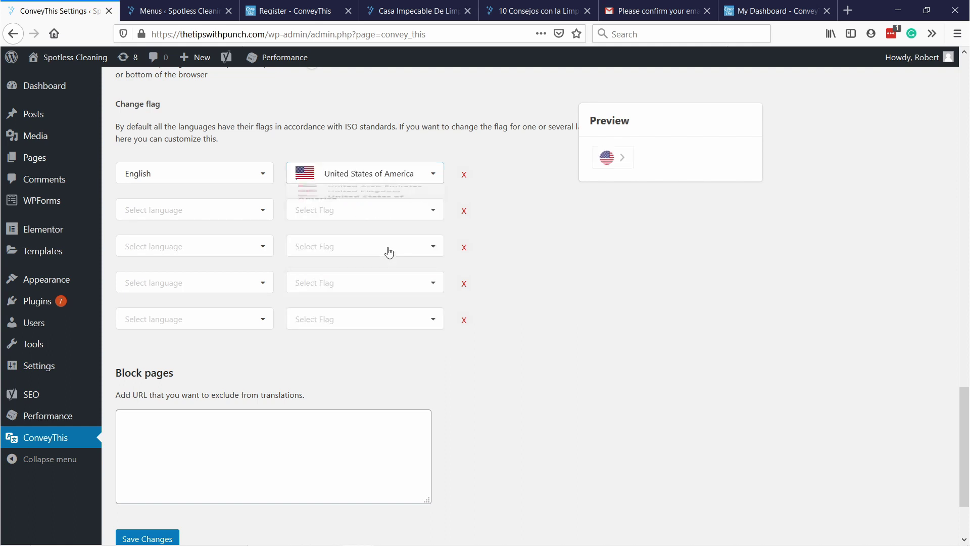
Map Spanish to the Mexico flag in the second Change flag row.
click(221, 212)
text(sp)
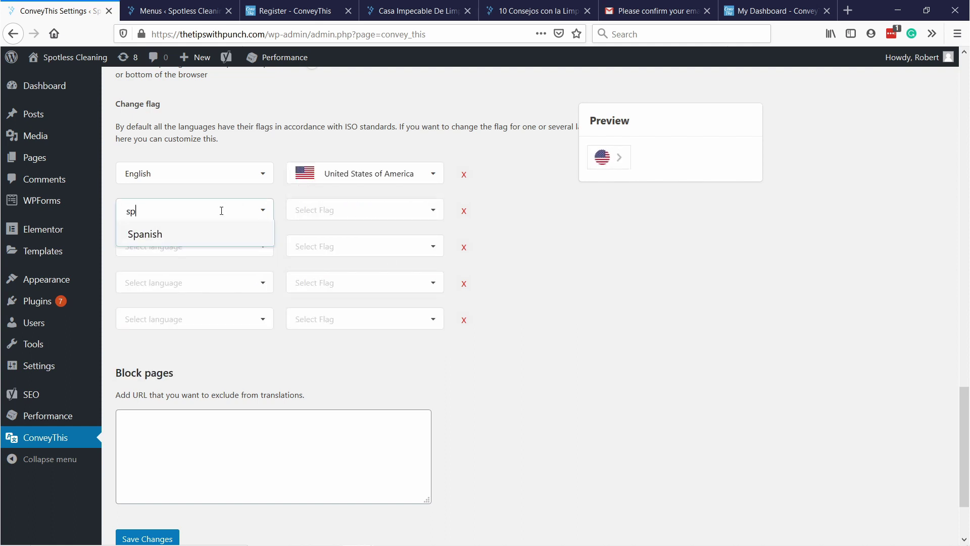
text(anis)
click(212, 232)
click(364, 209)
text(mex)
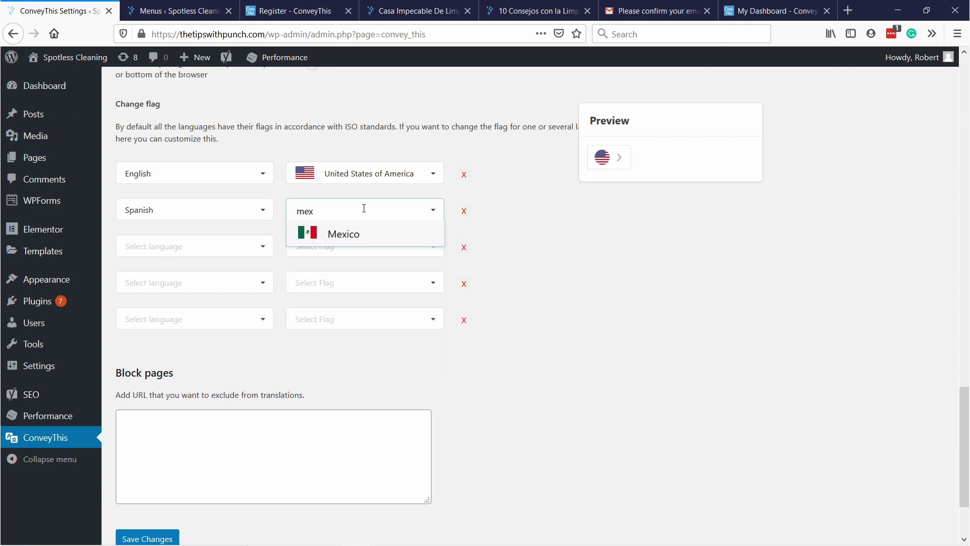
click(373, 243)
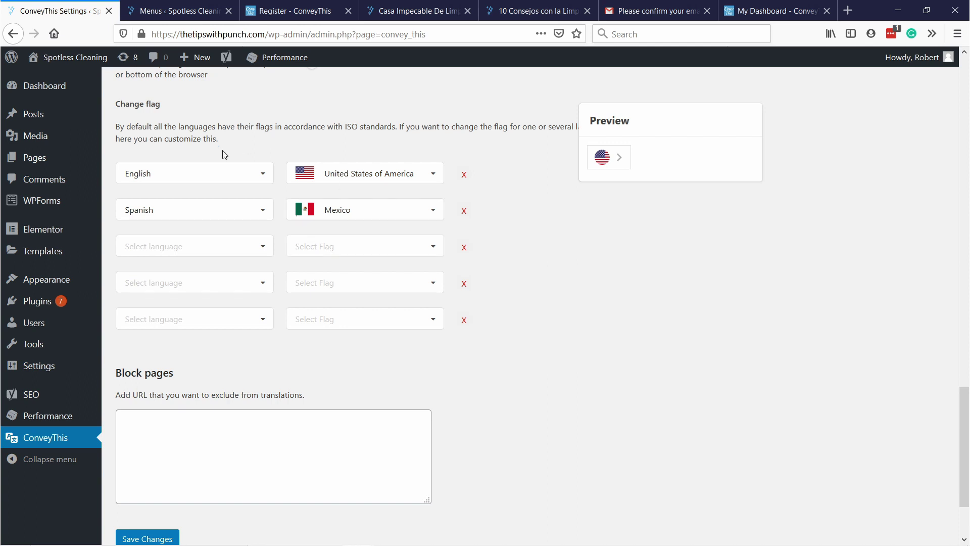
scroll(201, 409, down, 2)
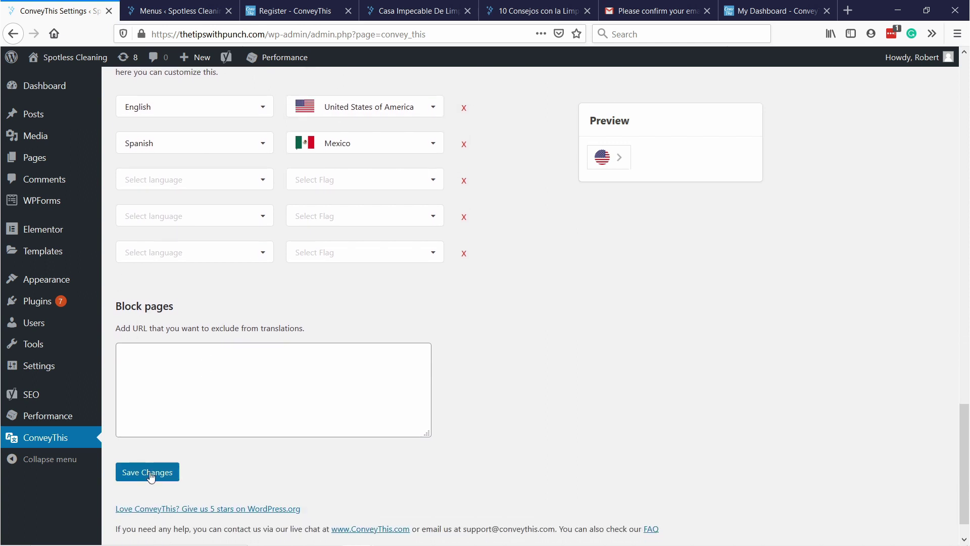
Save the flag settings and reload the Spanish site to see the round Mexico and US flags.
click(148, 472)
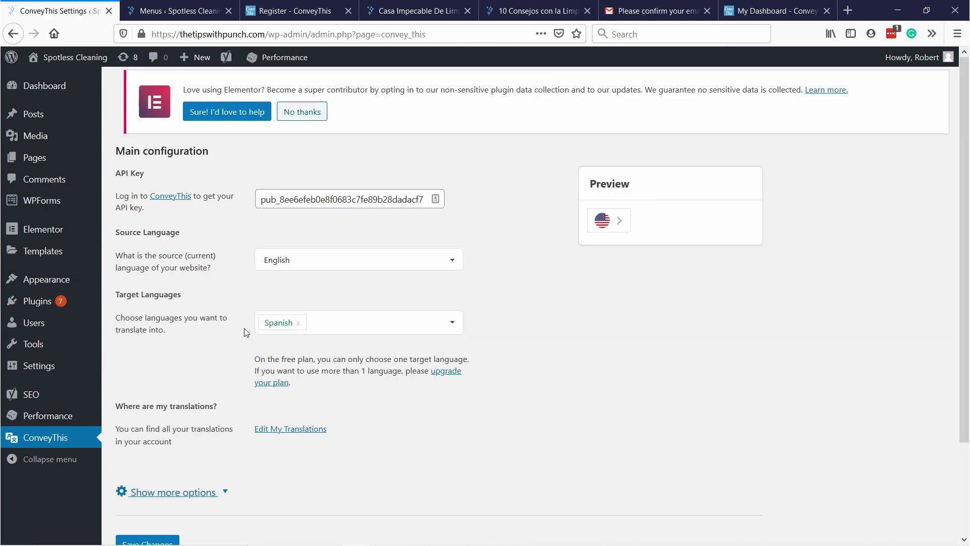
click(395, 12)
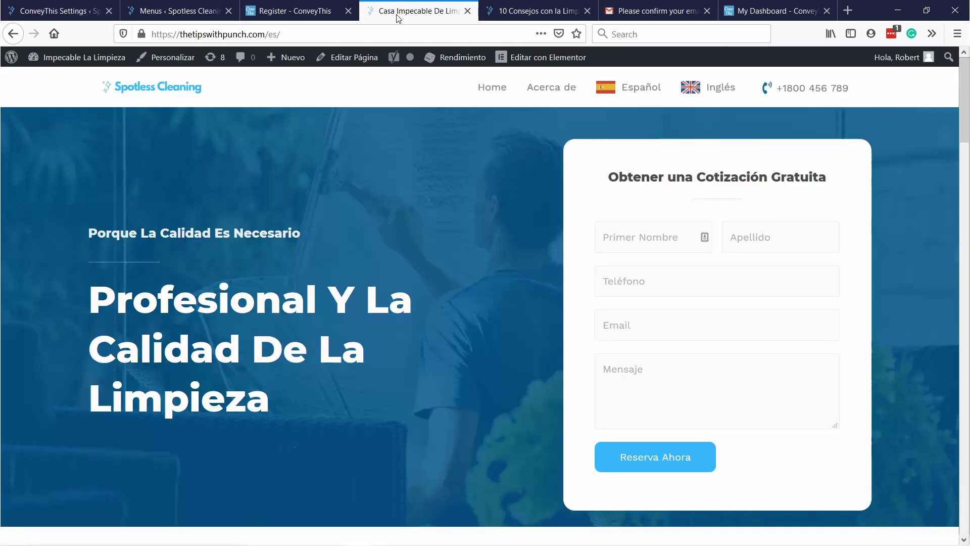
click(307, 34)
click(307, 34)
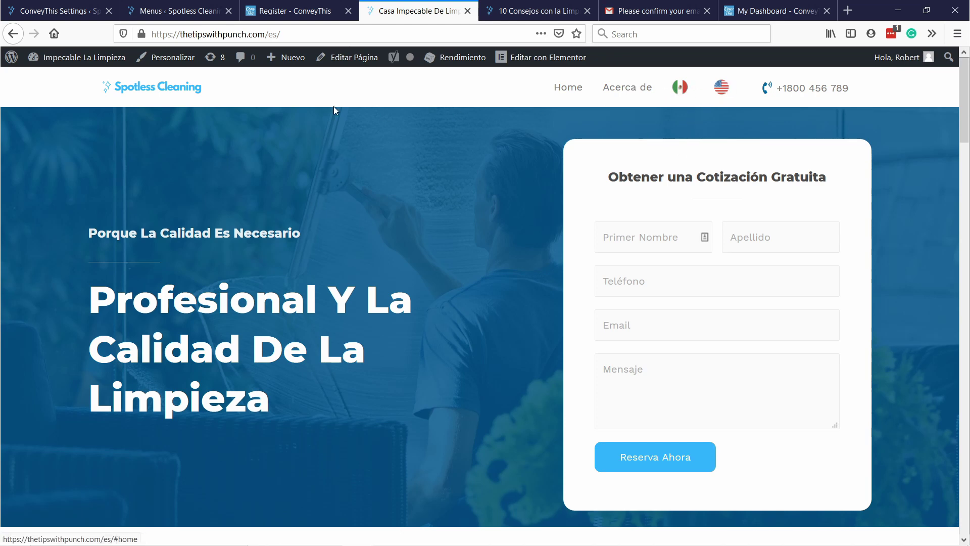
Drag ConveyThis_Spanish under ConveyThis_English as a sub item and save the Primary Menu.
click(181, 11)
scroll(405, 204, down, 5)
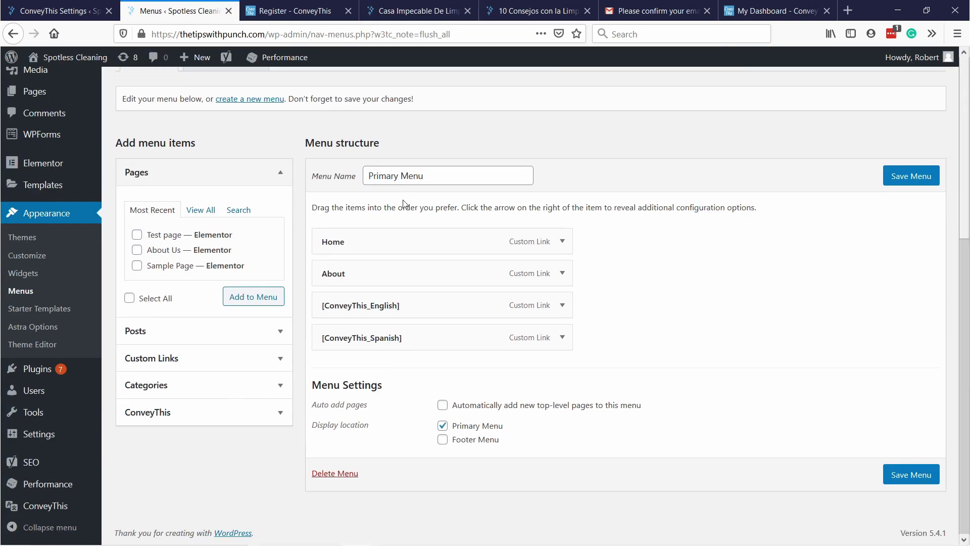
drag(383, 335, 390, 349)
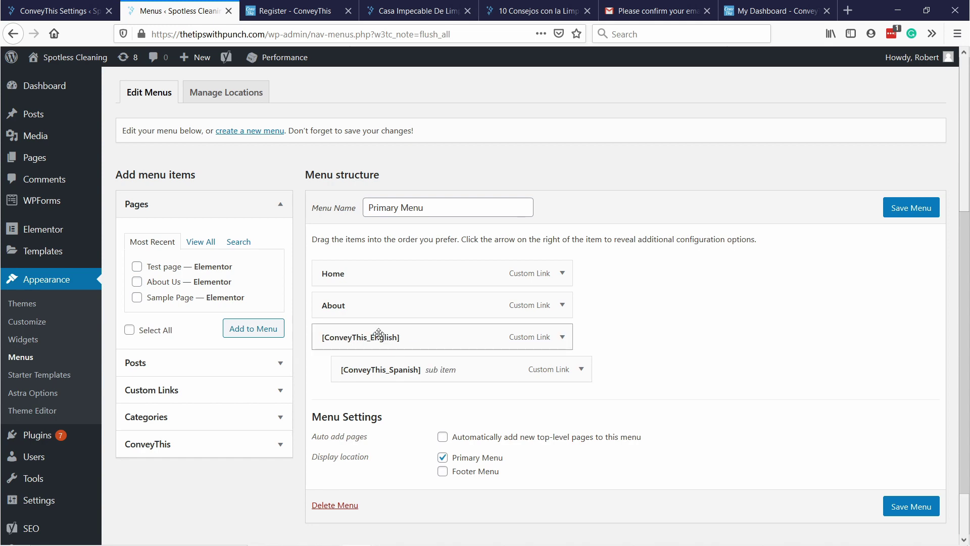
click(905, 216)
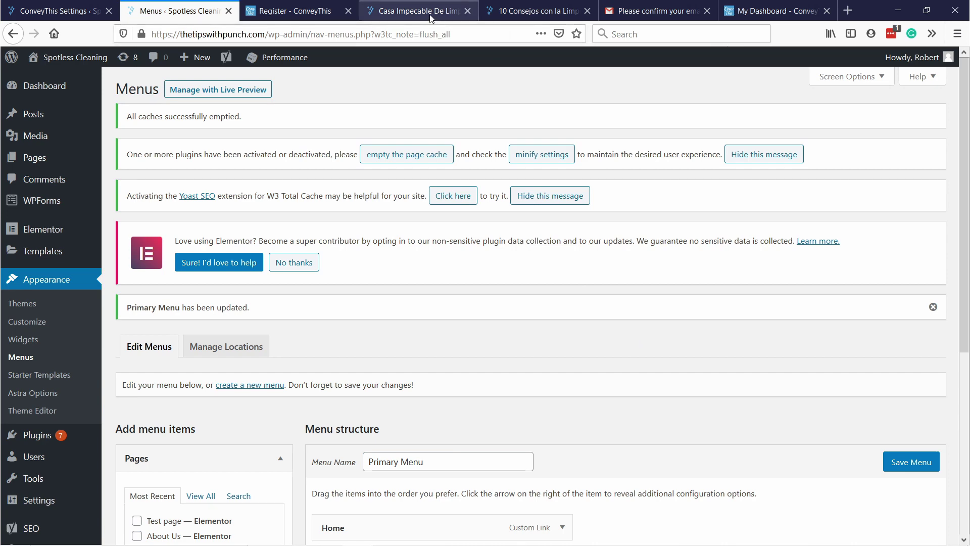
Reload the site, pick the US flag to switch to English, then the Mexico flag for Spanish.
click(431, 12)
click(450, 36)
click(451, 39)
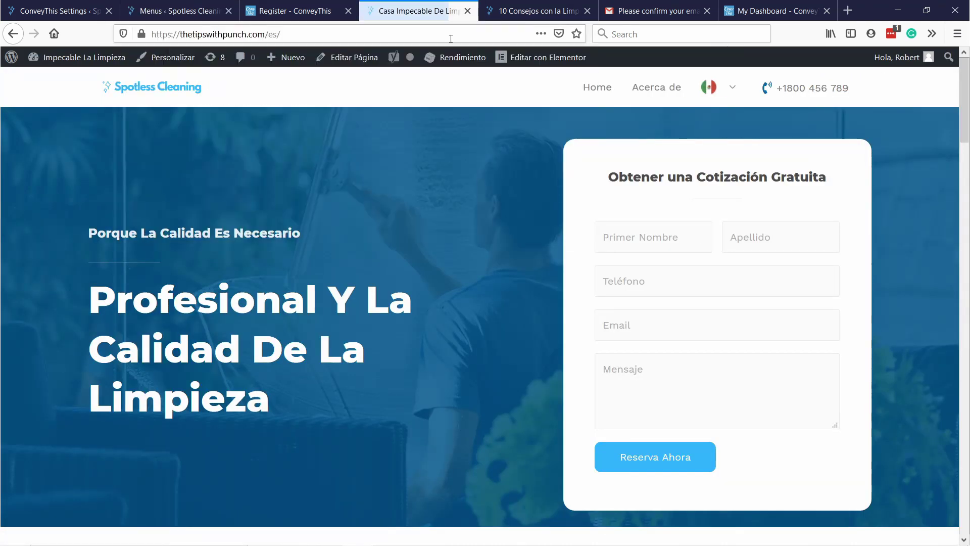
mouse_move(714, 91)
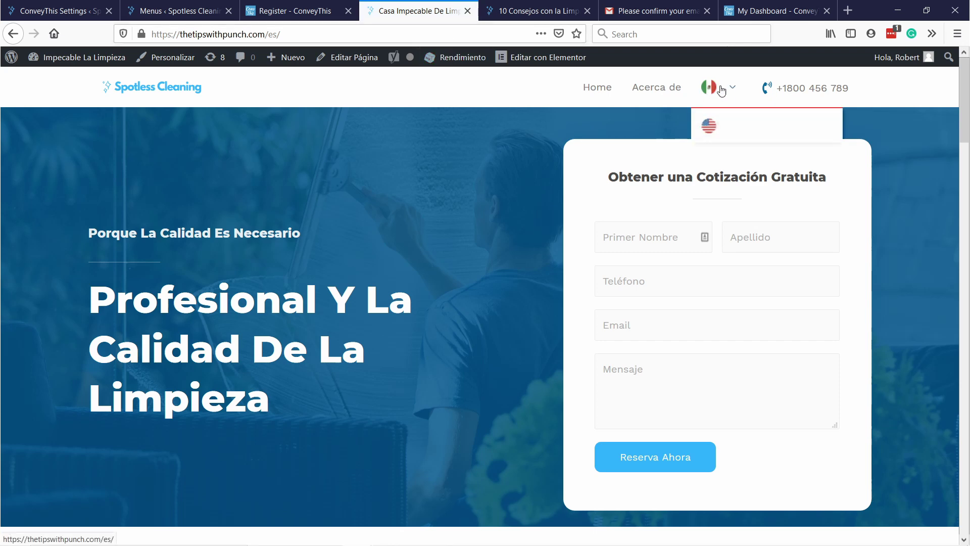
click(709, 130)
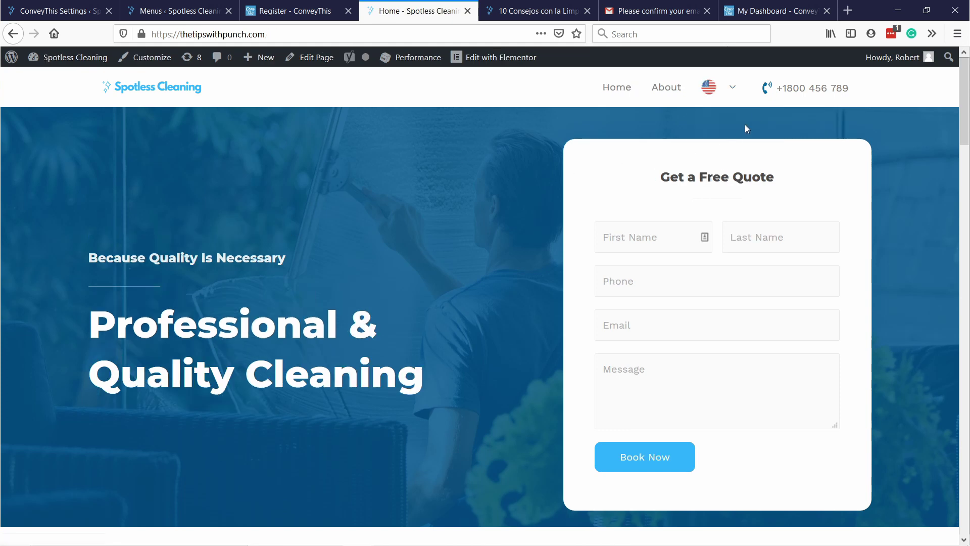
mouse_move(732, 87)
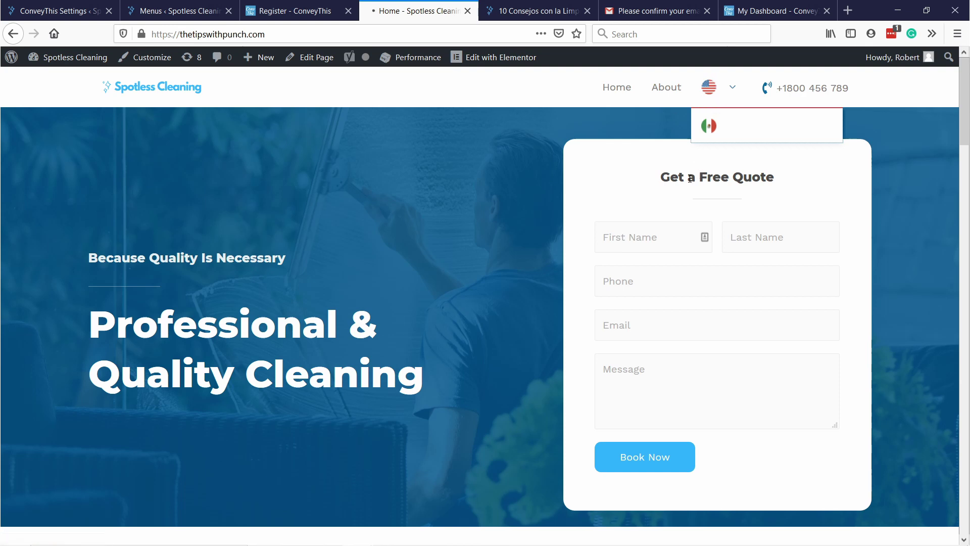
click(748, 133)
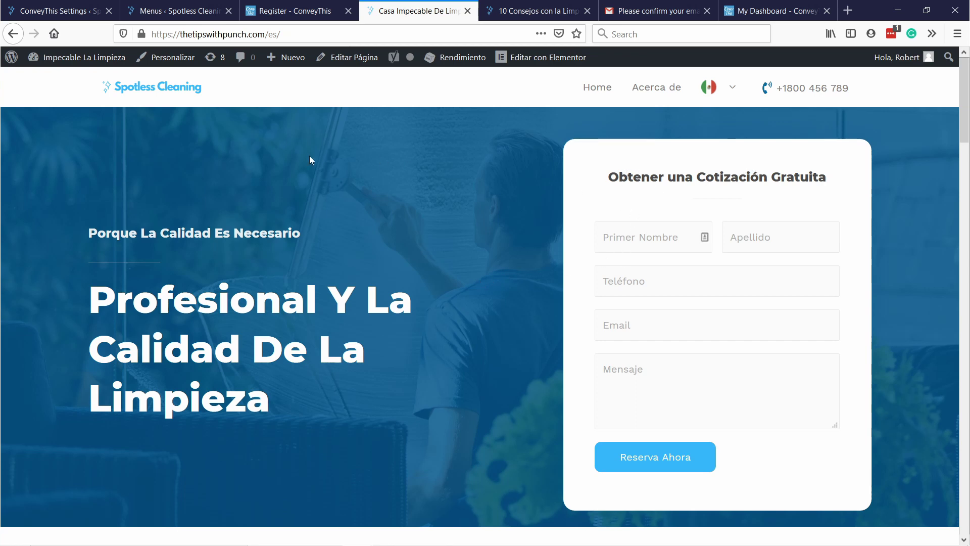
Open the 'Edit My Translations' link from ConveyThis settings in a new tab.
click(51, 11)
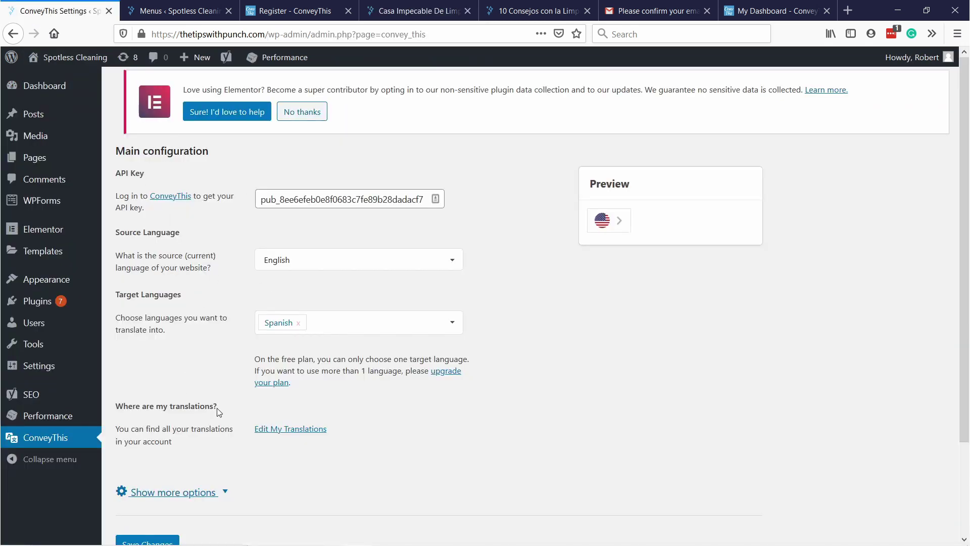
right_click(283, 432)
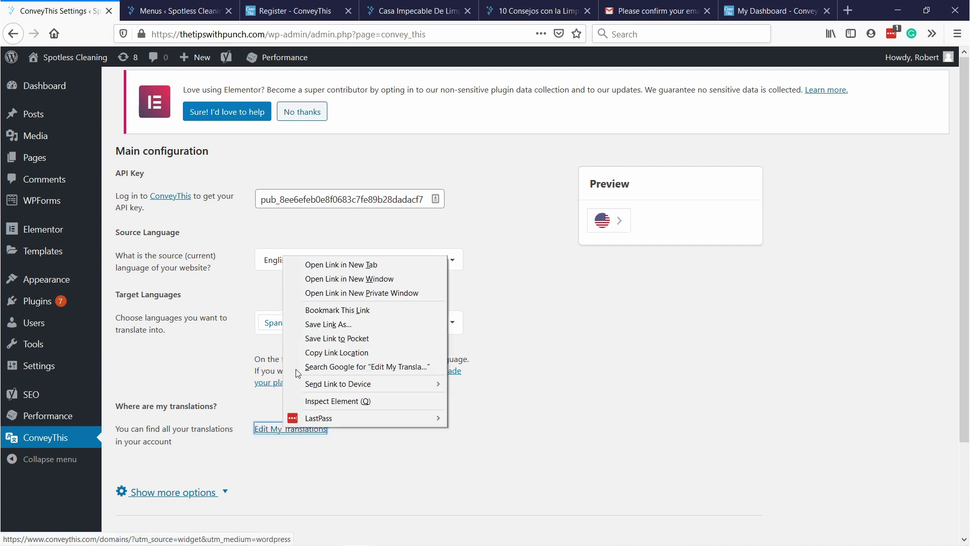
click(341, 264)
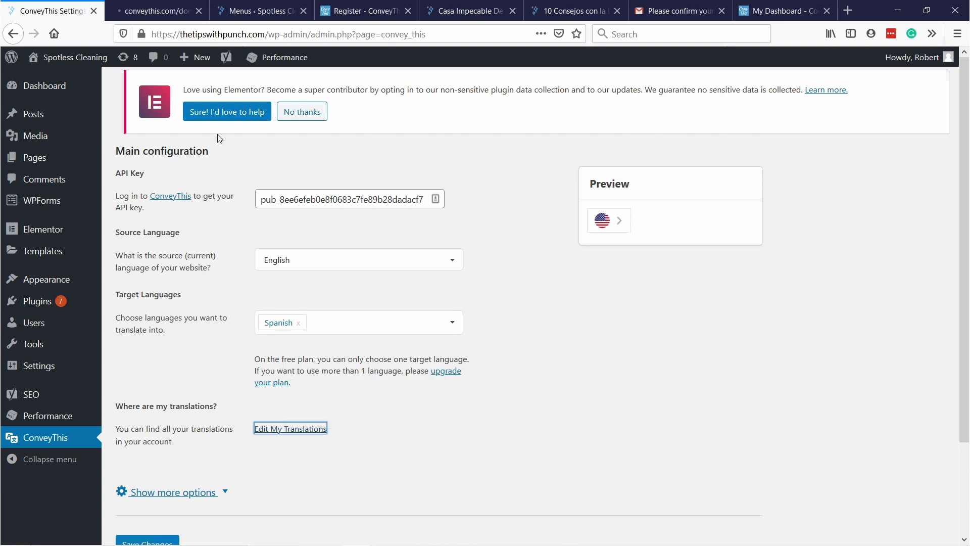
click(161, 15)
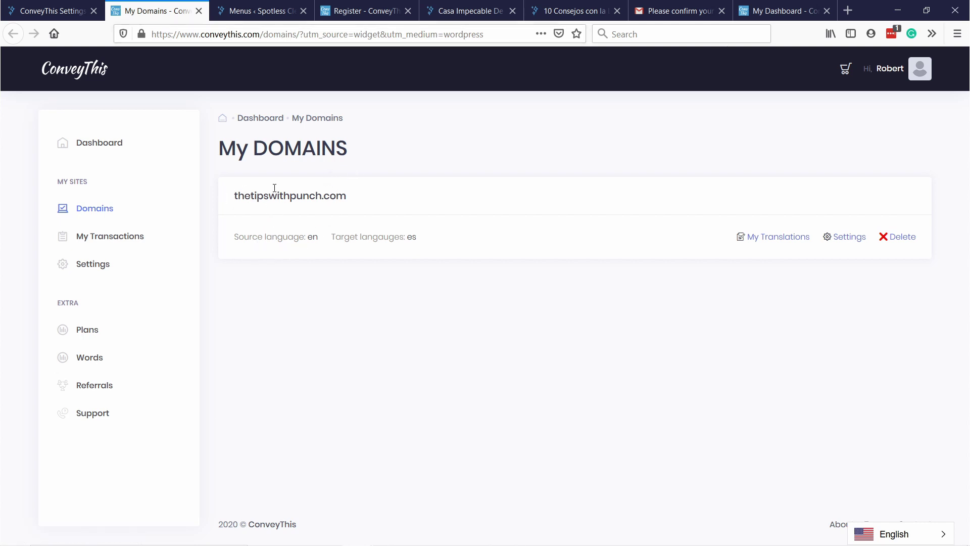
Open the translation pages for thetipswithpunch.com and launch the home page's Text Editor.
drag(234, 195, 364, 197)
click(334, 205)
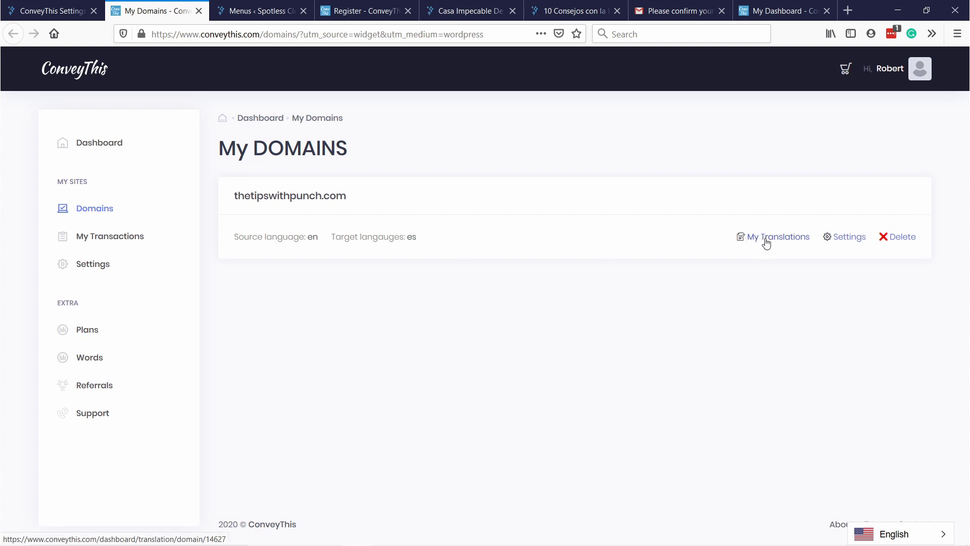
click(766, 244)
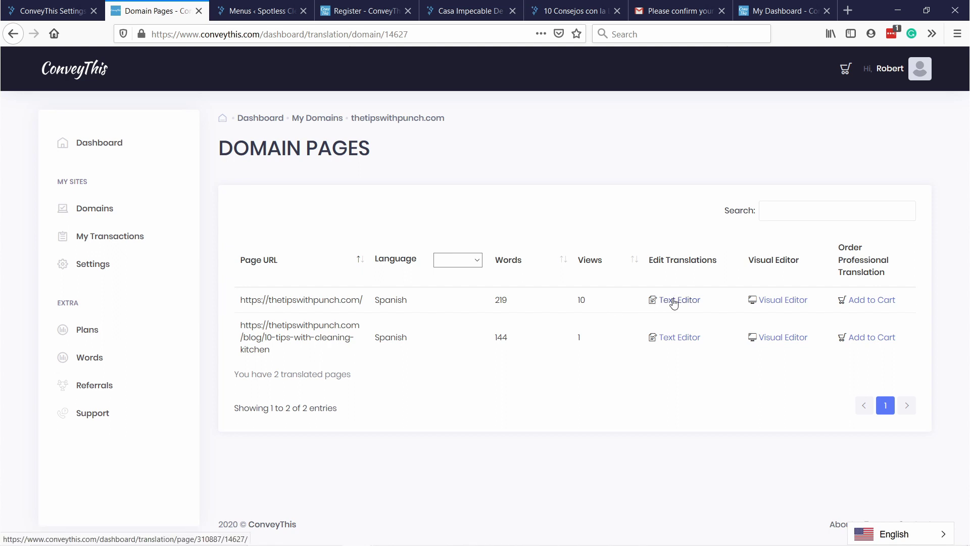
click(675, 300)
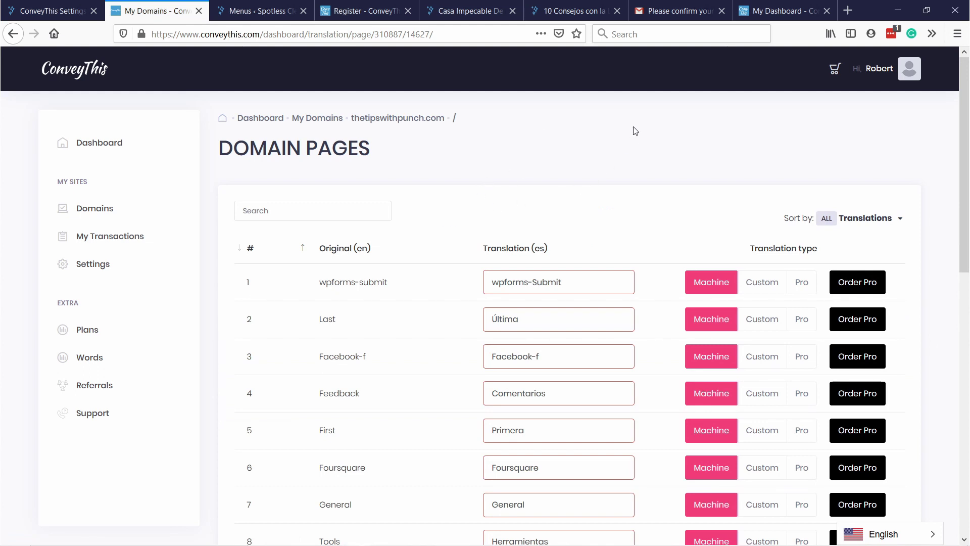
Copy the 'Get a Free Quote' heading from the live site and search for it in ConveyThis's editor.
click(467, 11)
mouse_move(715, 91)
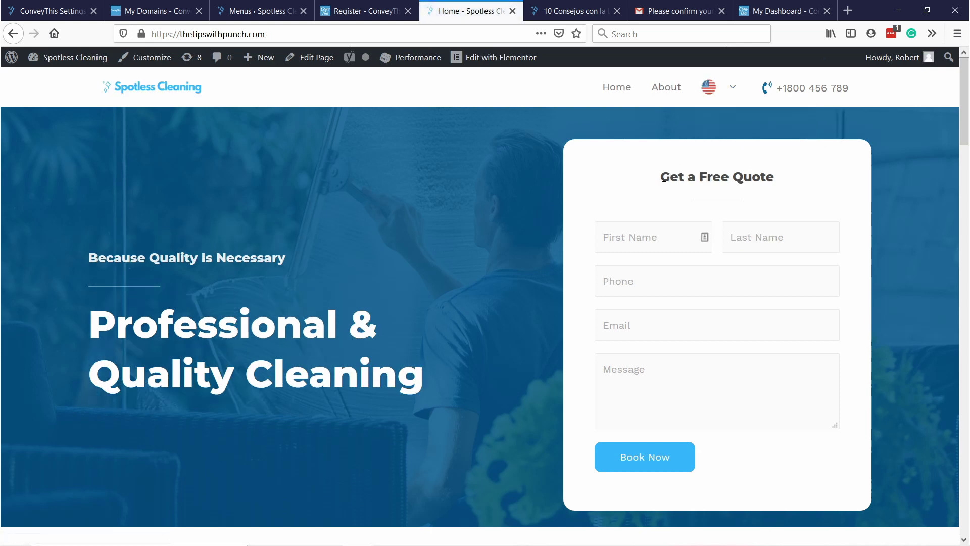
drag(661, 177, 777, 178)
right_click(776, 178)
click(784, 186)
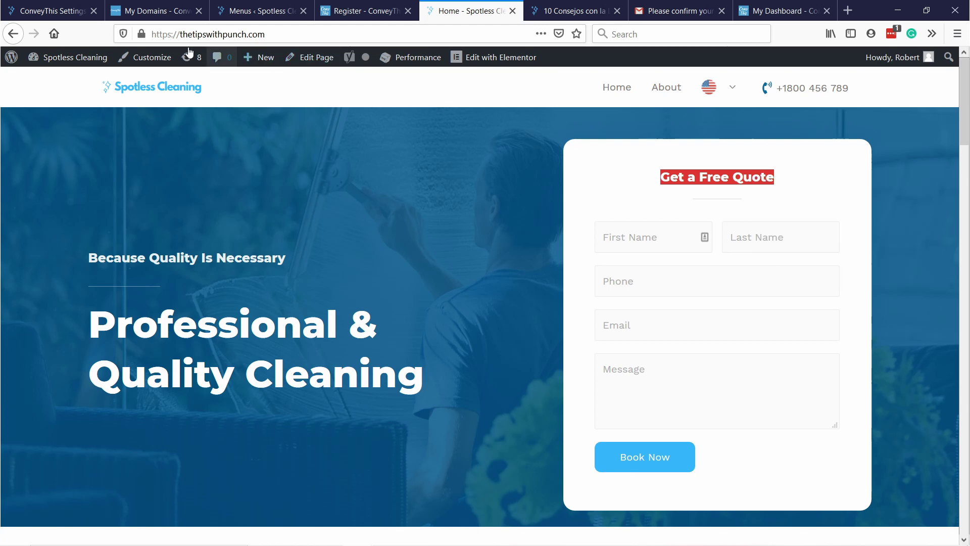
click(131, 16)
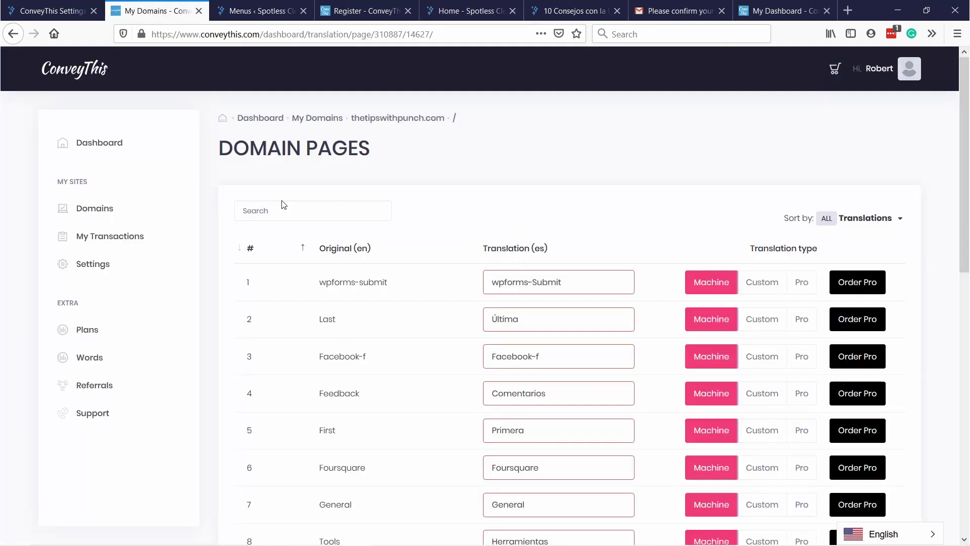
click(273, 210)
key(ctrl+v)
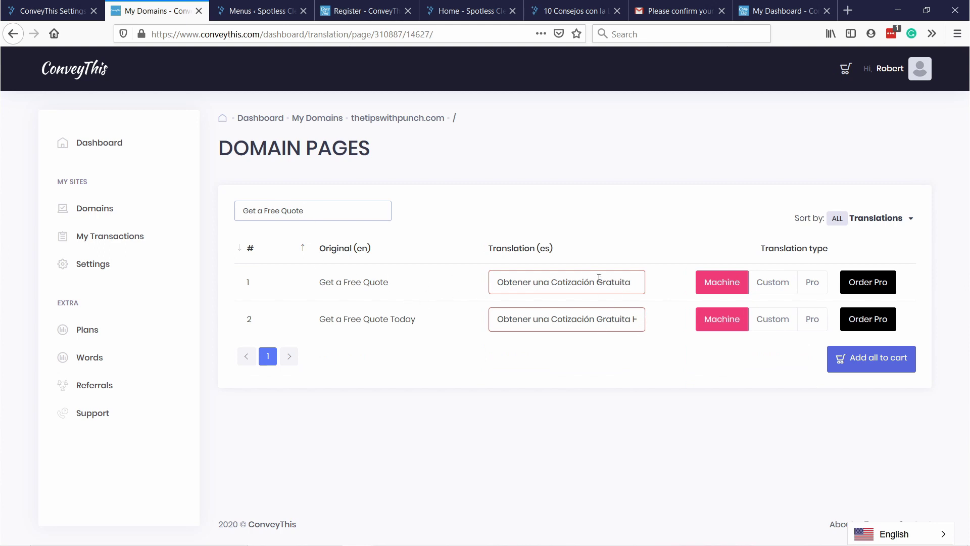
Delete 'Gratuita' so the translation reads 'Obtener una Cotización', keeping all translation types listed.
drag(596, 282, 668, 284)
key(BackSpace)
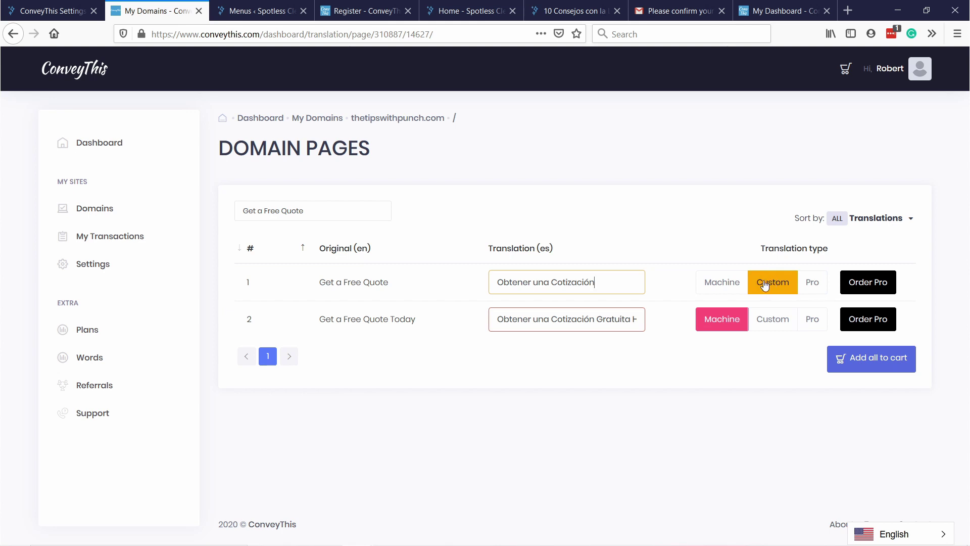
click(871, 218)
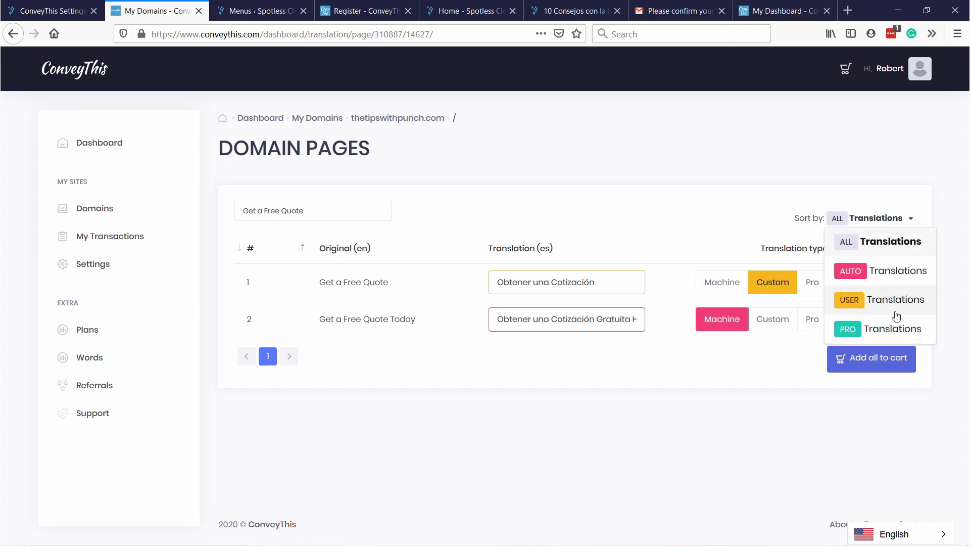
click(844, 242)
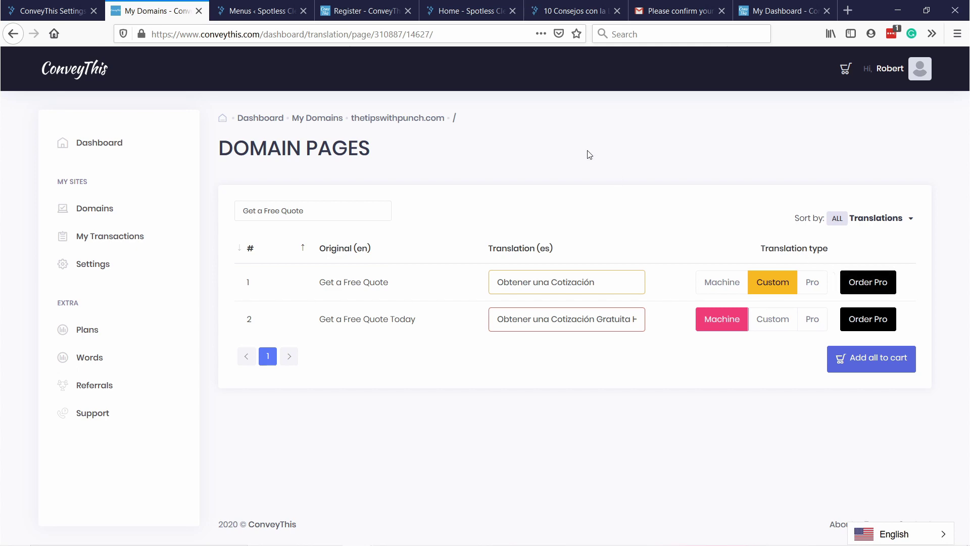
Switch the Spotless Cleaning home page to Spanish via the Mexican flag, confirming 'Obtener una Cotización'.
click(562, 13)
click(467, 11)
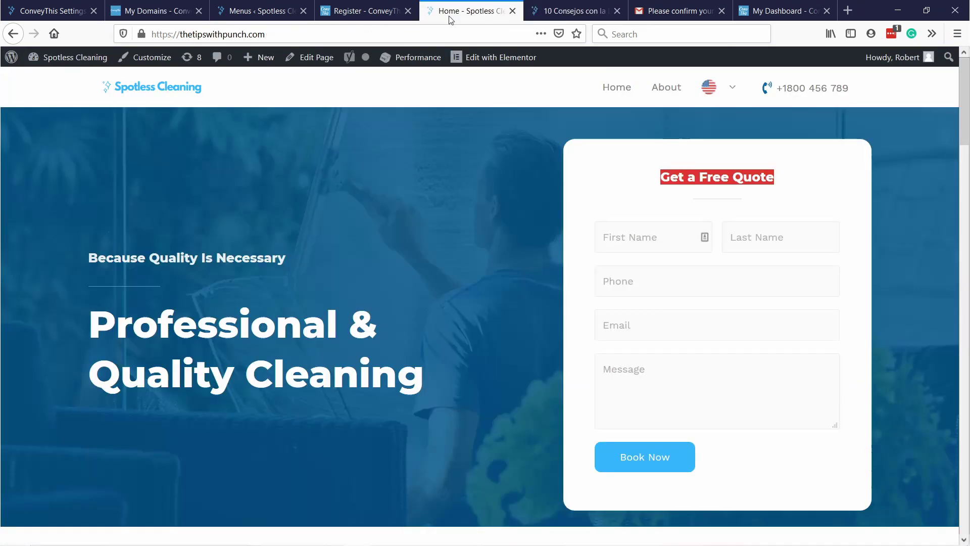
mouse_move(712, 94)
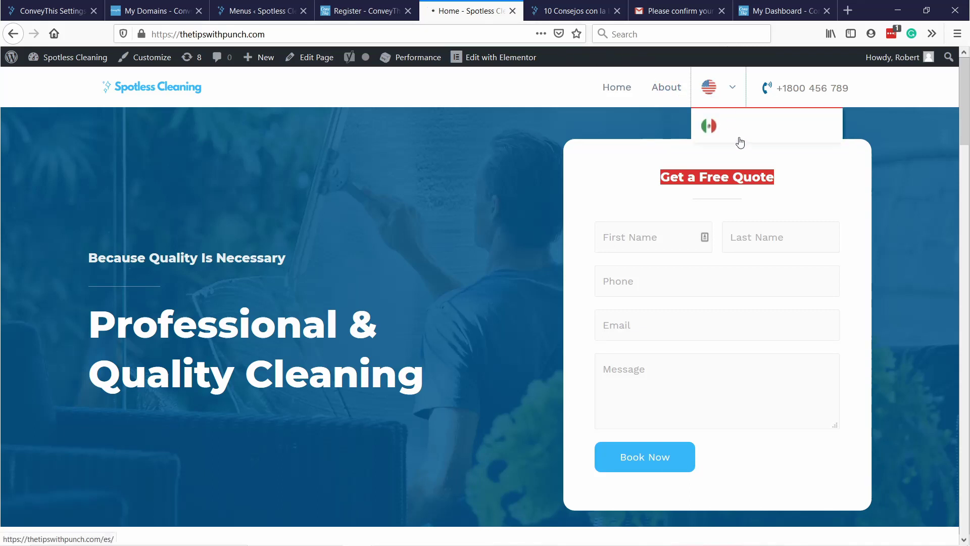
click(713, 129)
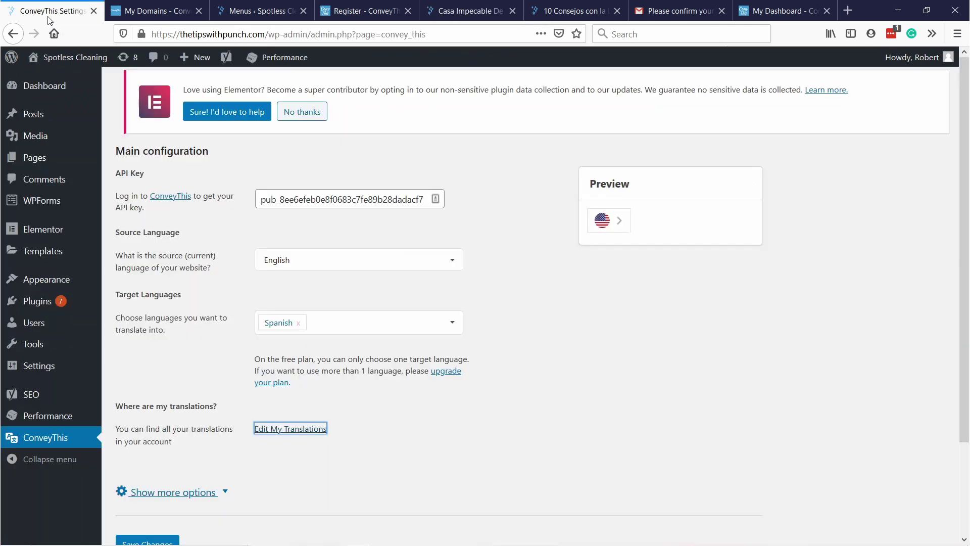
click(80, 11)
Leave the translation editor for the ConveyThis dashboard showing 363 of 2500 words used on the Free plan.
click(152, 11)
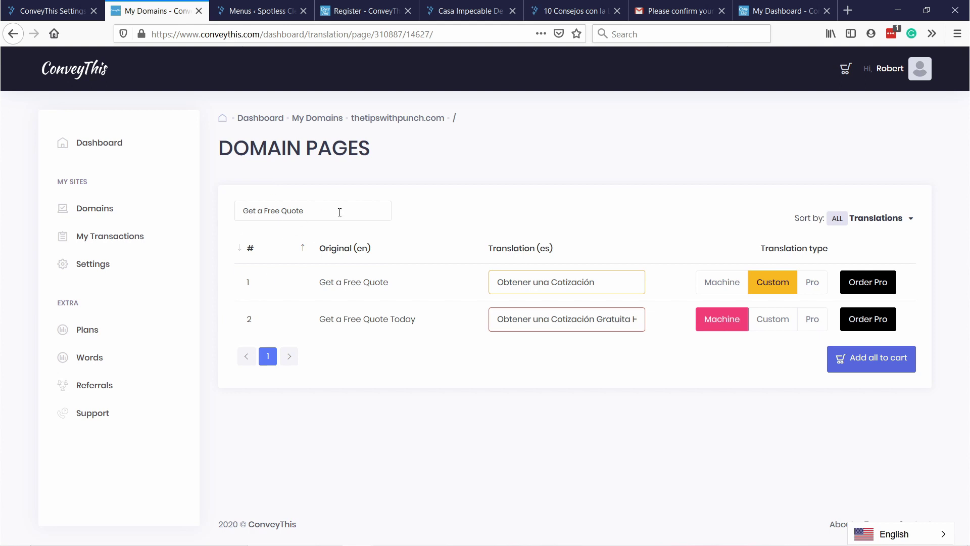
drag(390, 210, 88, 203)
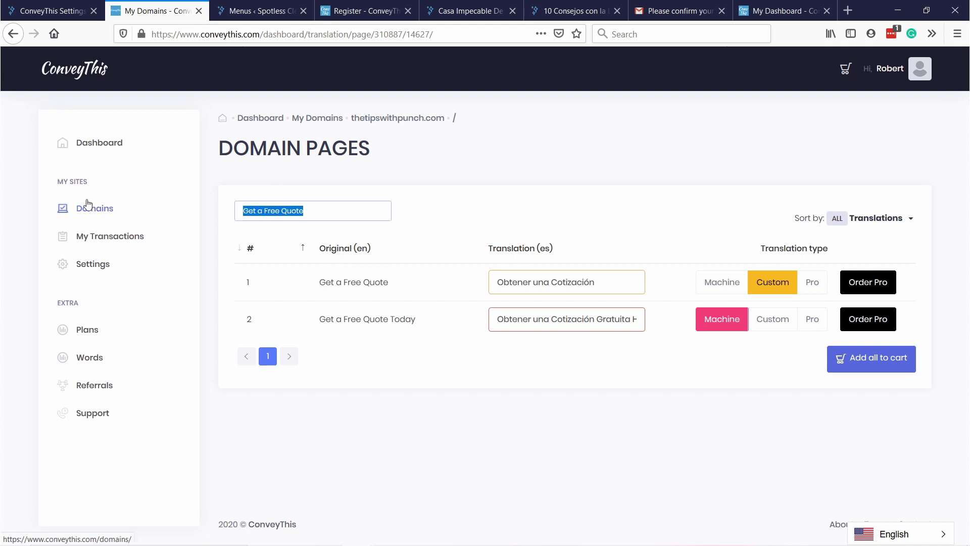
click(725, 249)
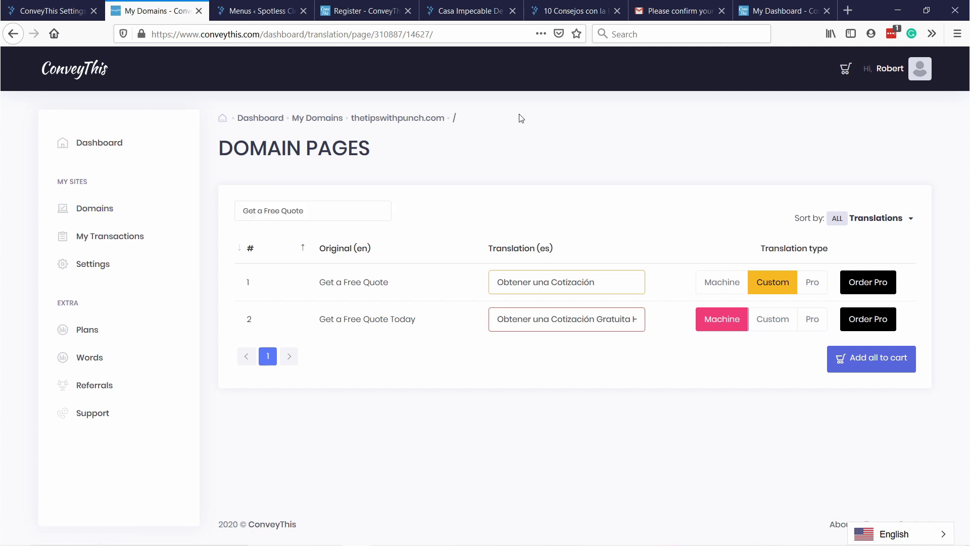
click(97, 149)
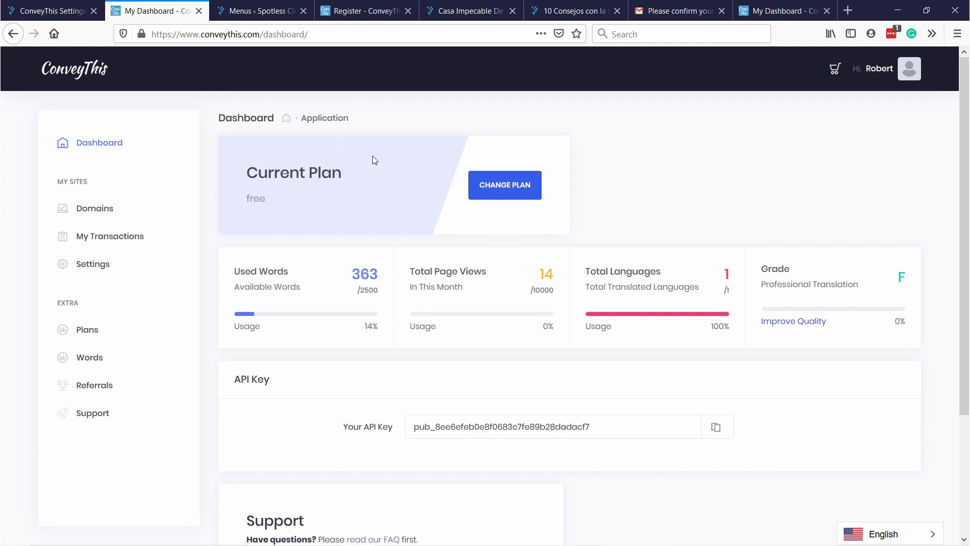
Copy the JavaScript embed code from the ConveyThis account Settings page.
click(116, 273)
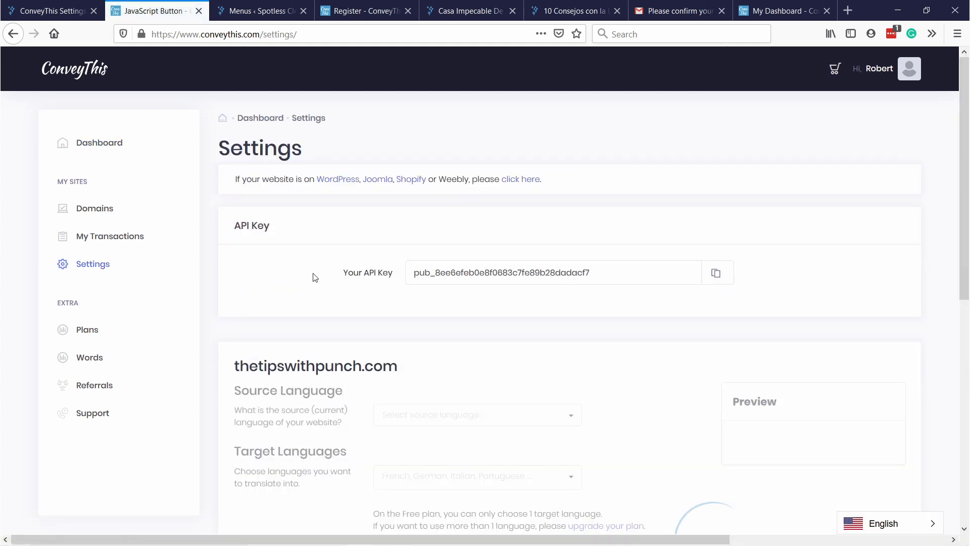
scroll(329, 271, down, 8)
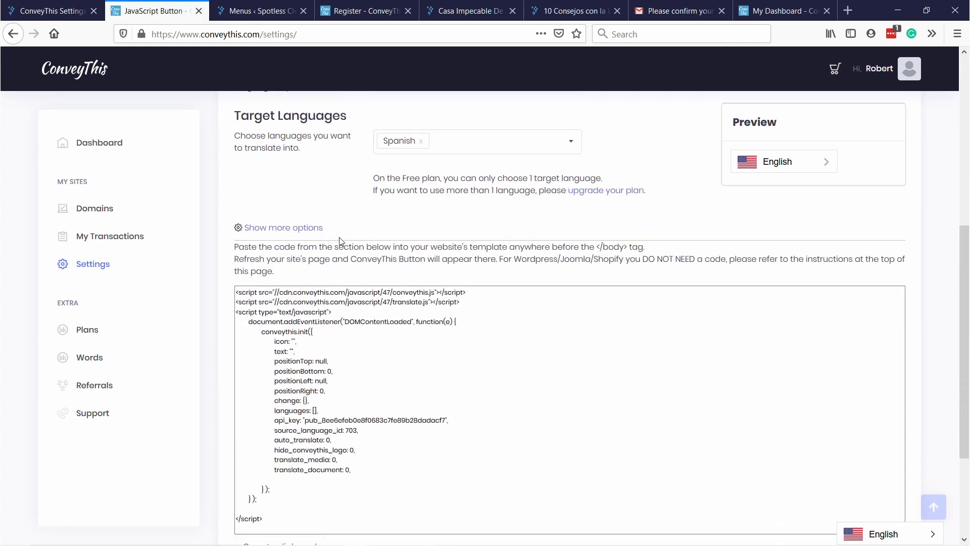
click(243, 414)
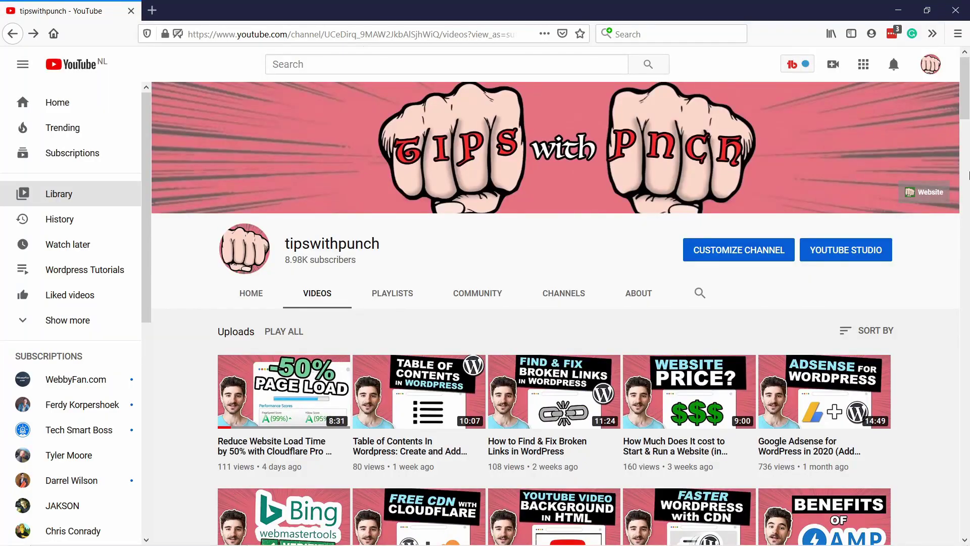
scroll(968, 174, down, 4)
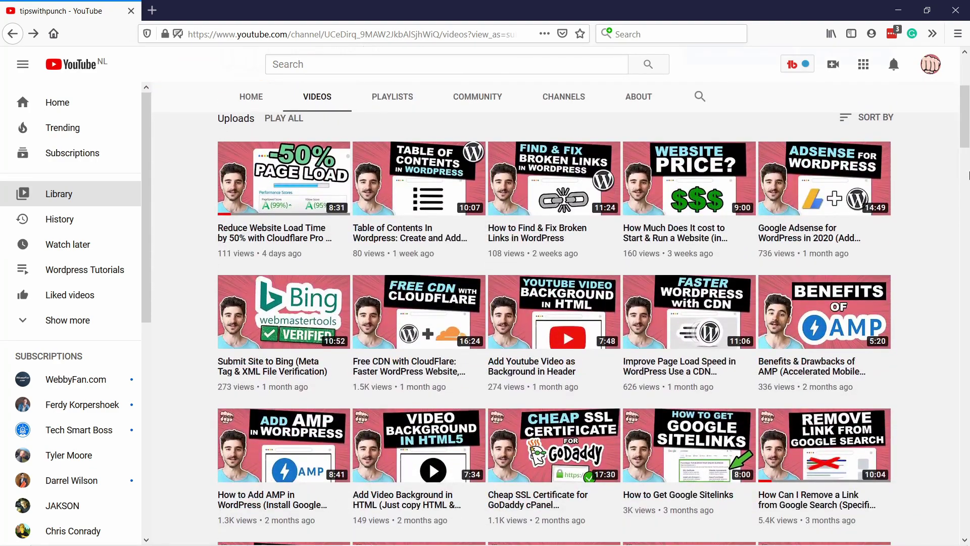
scroll(968, 175, down, 3)
scroll(968, 174, down, 3)
scroll(968, 175, down, 3)
scroll(969, 174, down, 3)
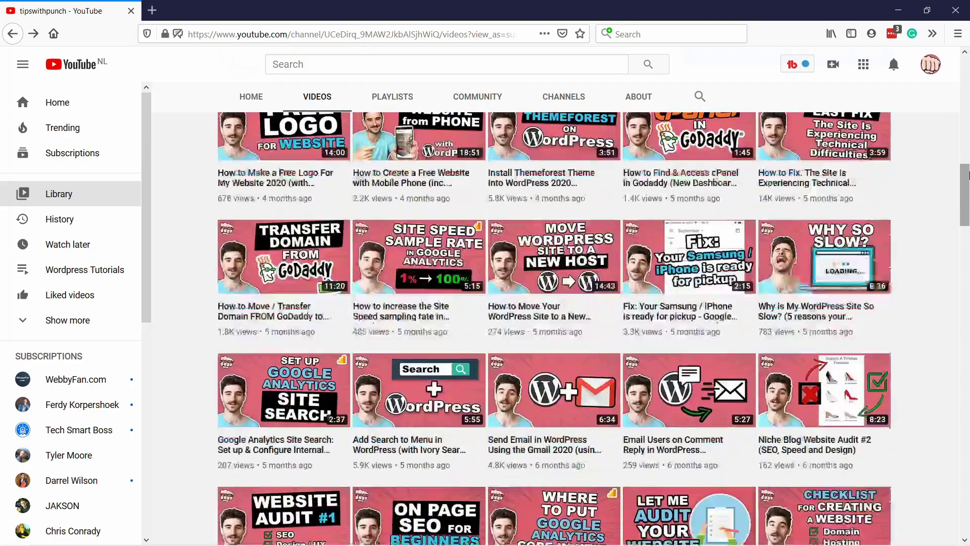
scroll(969, 174, down, 10)
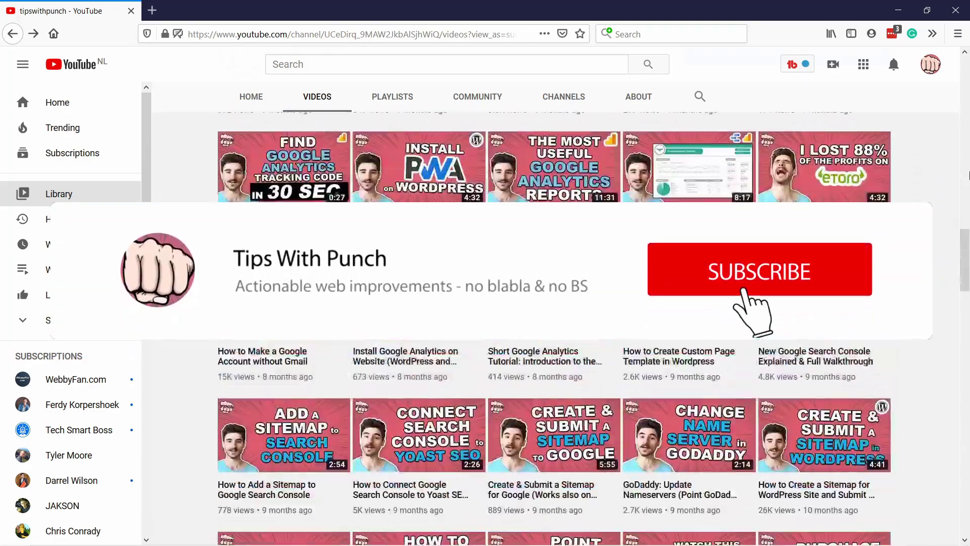
scroll(968, 174, down, 5)
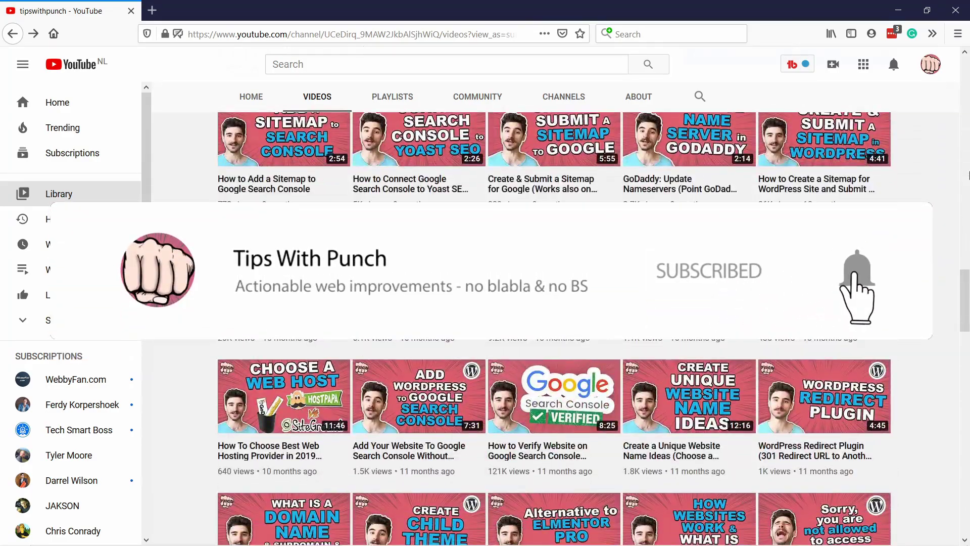
scroll(969, 174, down, 8)
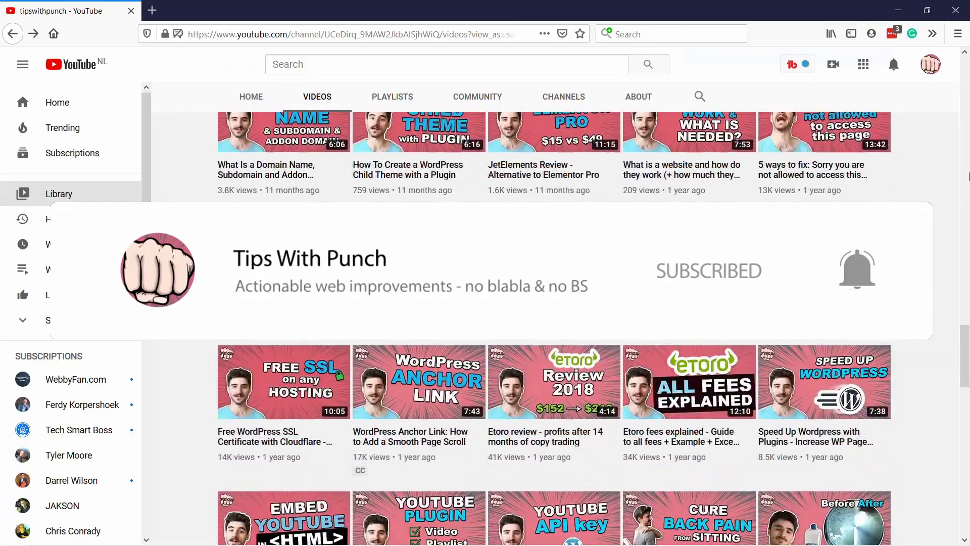